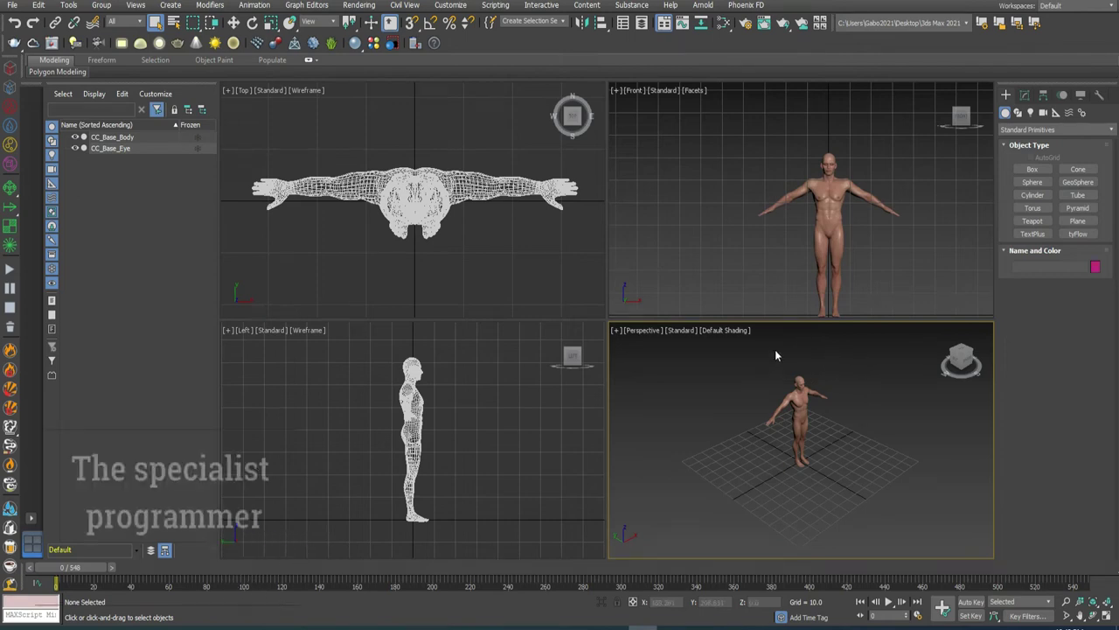
# Maximize the Front viewport and zoom in on the human body
pyautogui.click(787, 252)
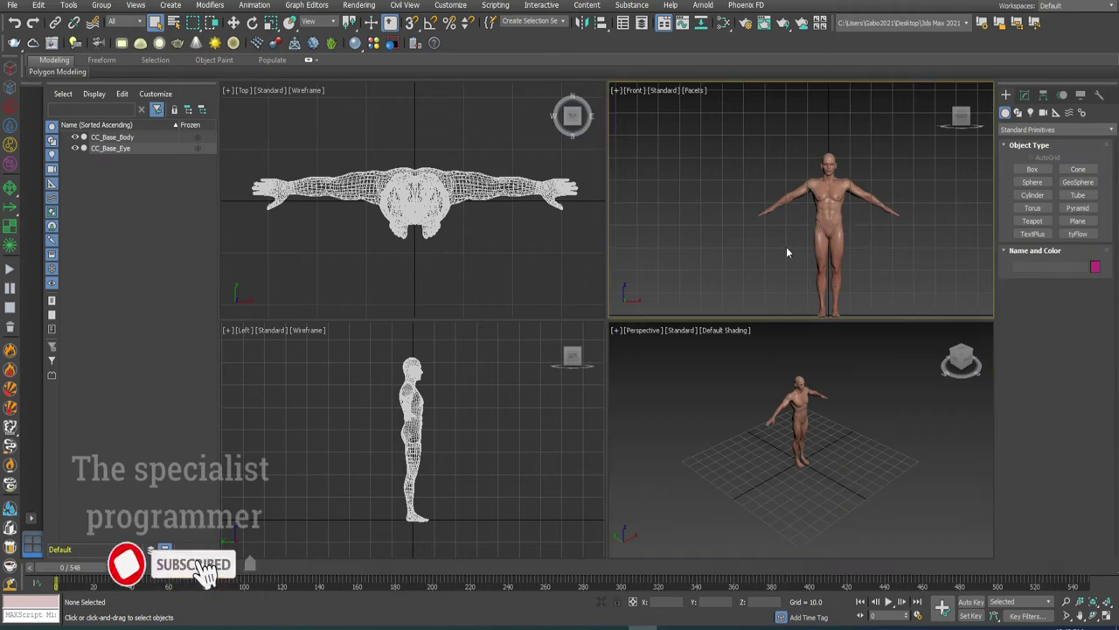
pyautogui.click(1104, 615)
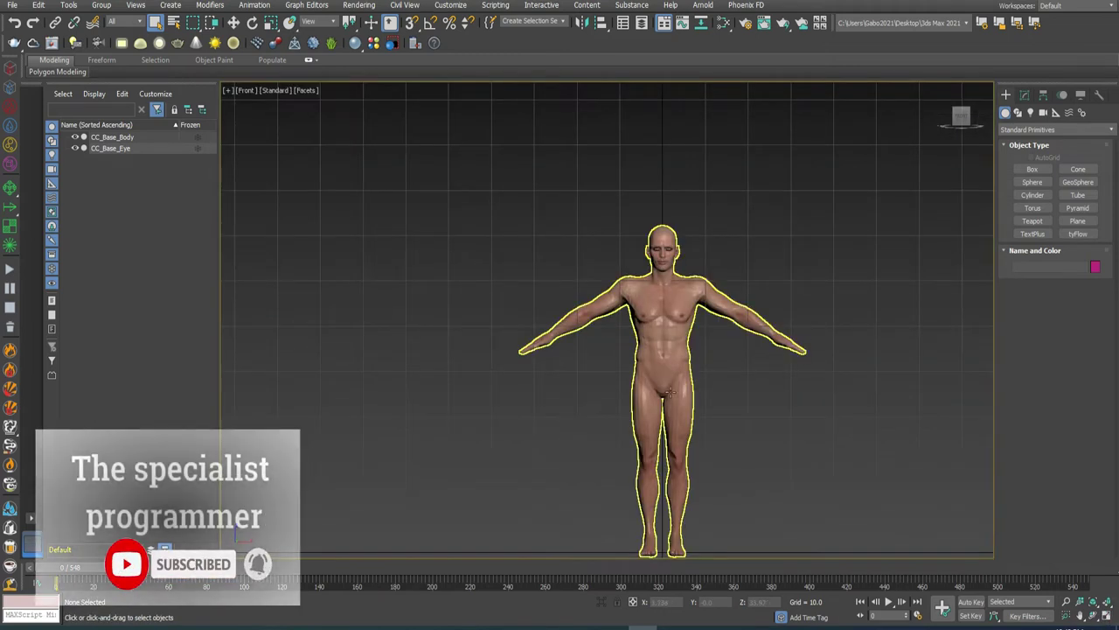
pyautogui.scroll(3, 721, 294)
pyautogui.scroll(2, 720, 294)
# Select the body mesh and activate the Line tool under Create > Shapes
pyautogui.click(722, 294)
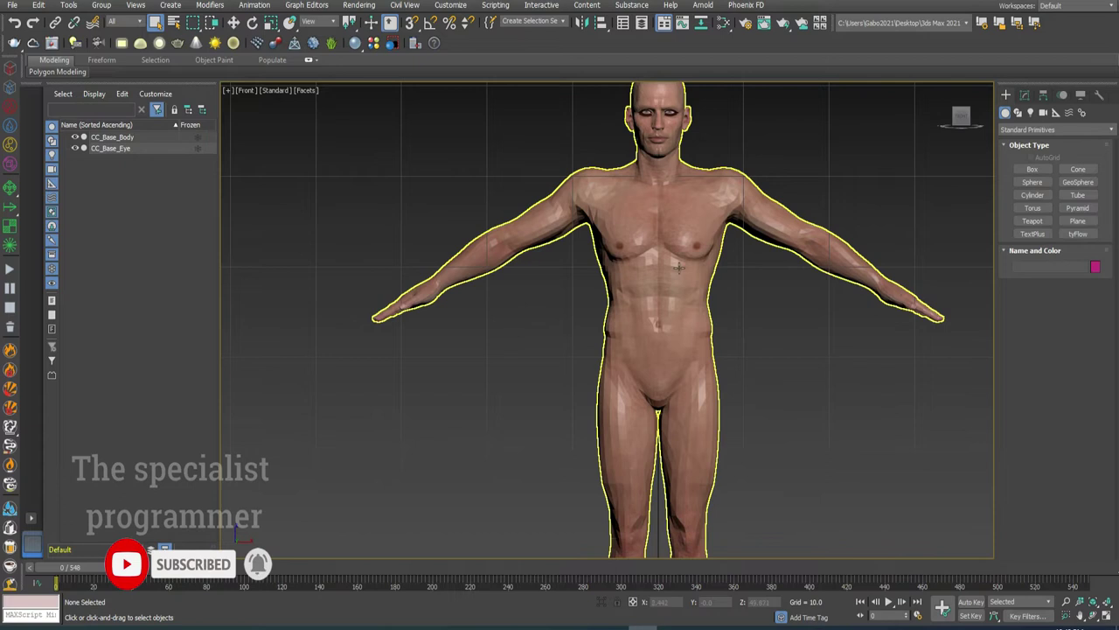
pyautogui.click(1017, 114)
pyautogui.click(1034, 179)
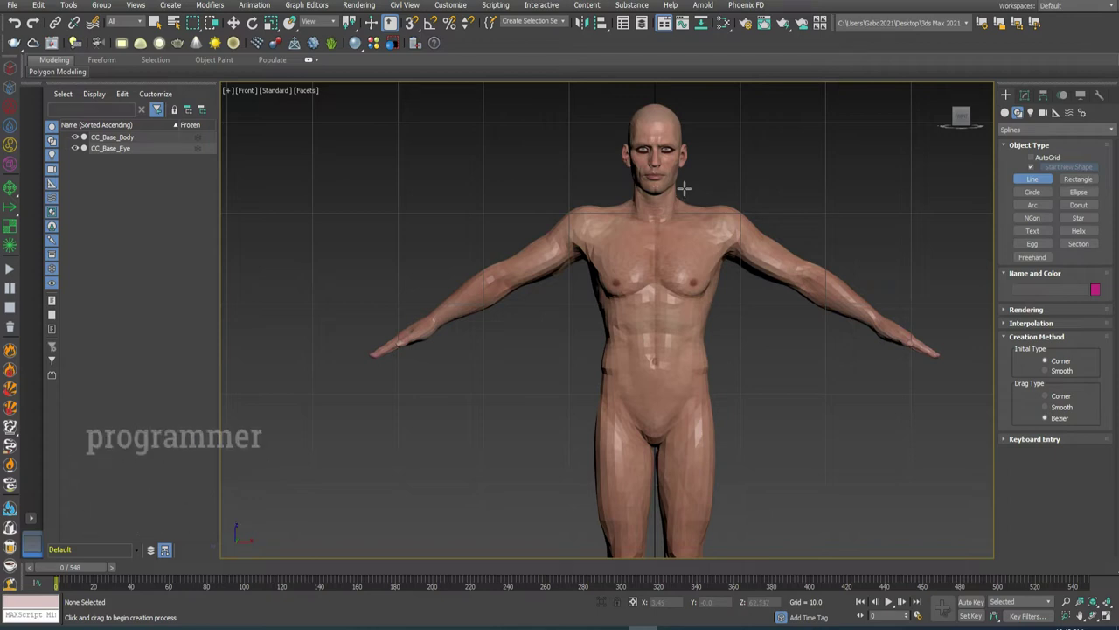
# Draw Line001 from the neckline over the shoulder, sleeve corner and underarm, then down to the hem
pyautogui.click(685, 188)
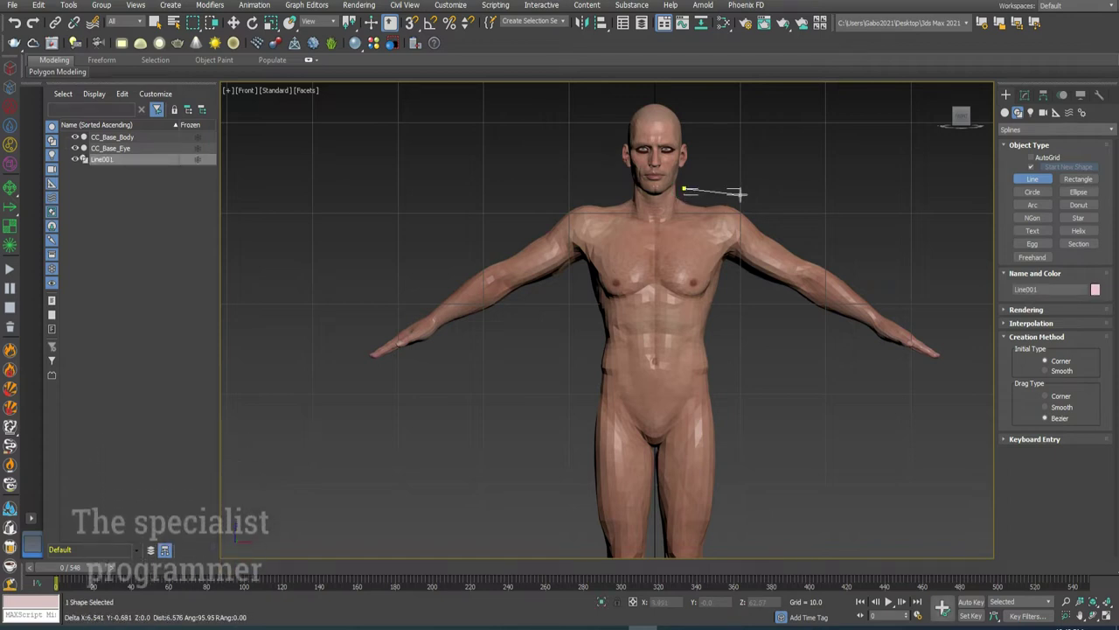
pyautogui.click(740, 194)
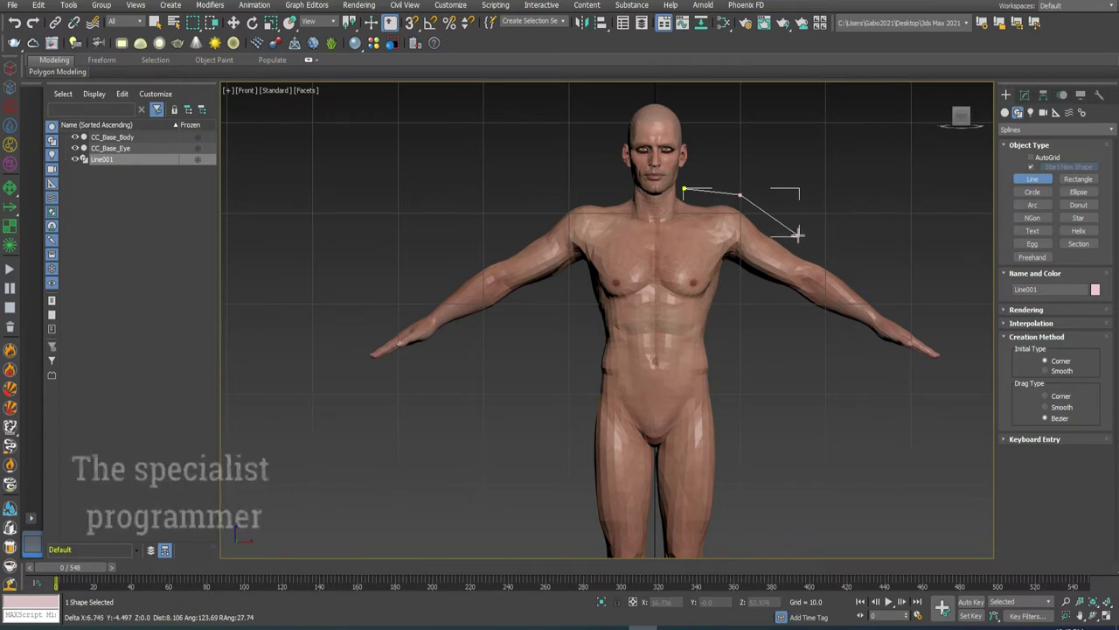
pyautogui.click(768, 293)
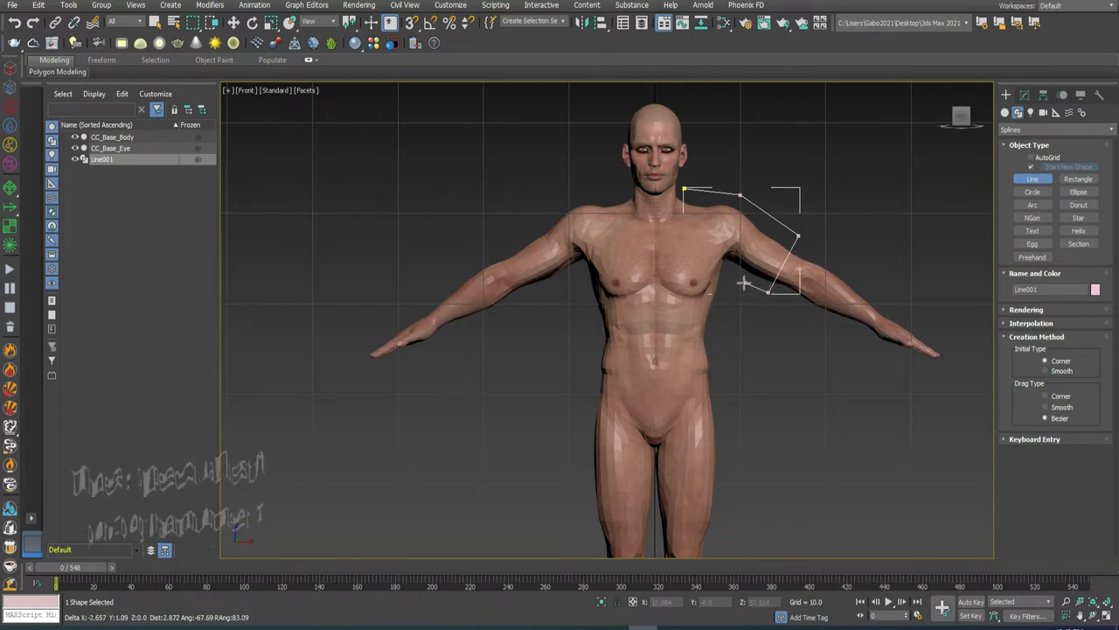
pyautogui.click(737, 284)
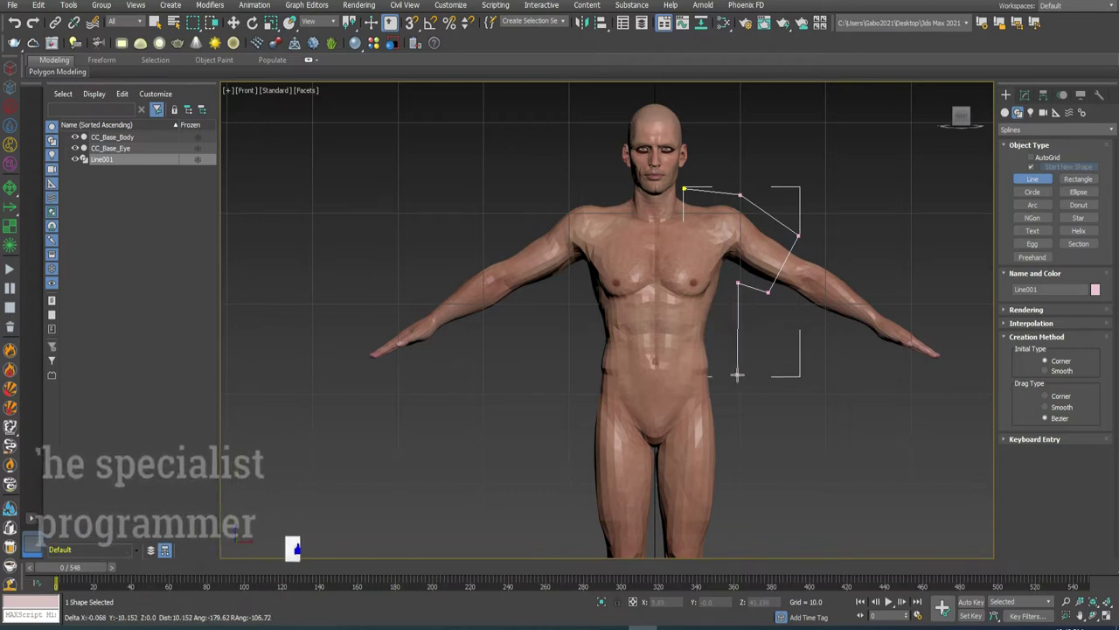
pyautogui.click(729, 330)
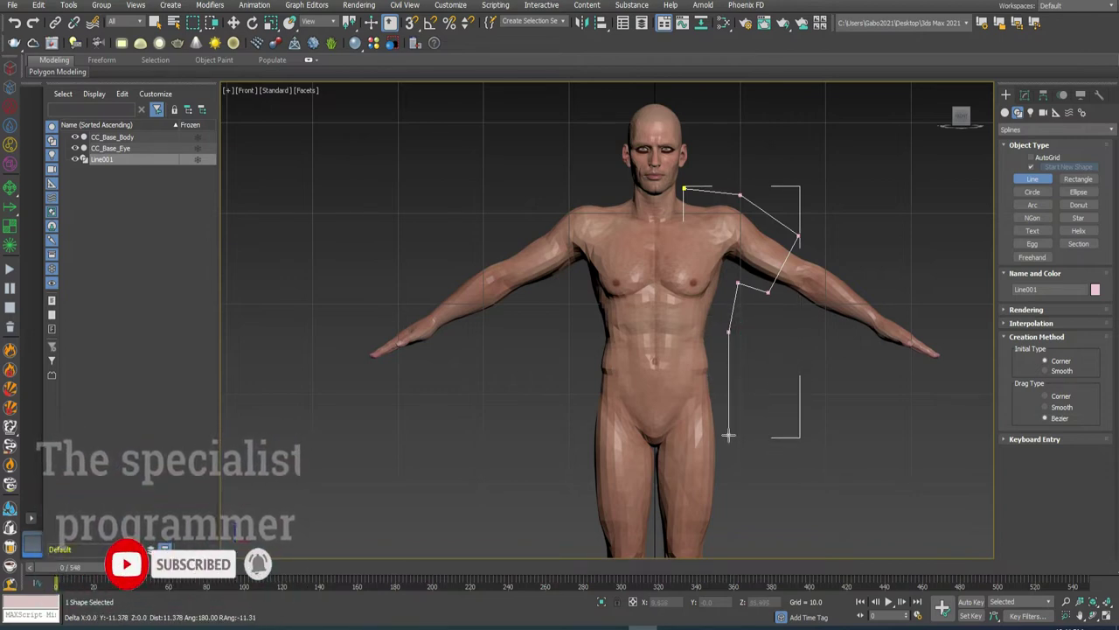
pyautogui.click(728, 434)
pyautogui.rightClick(728, 434)
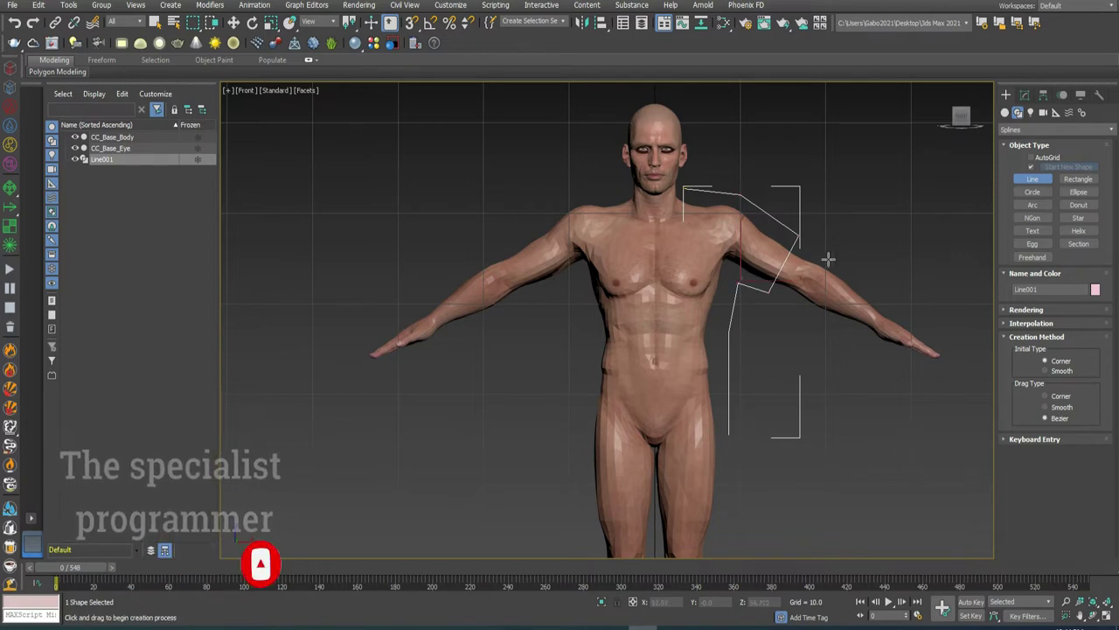
# Clone the half-shirt outline as an independent copy, Line002, and mirror it
pyautogui.rightClick(785, 226)
pyautogui.rightClick(784, 226)
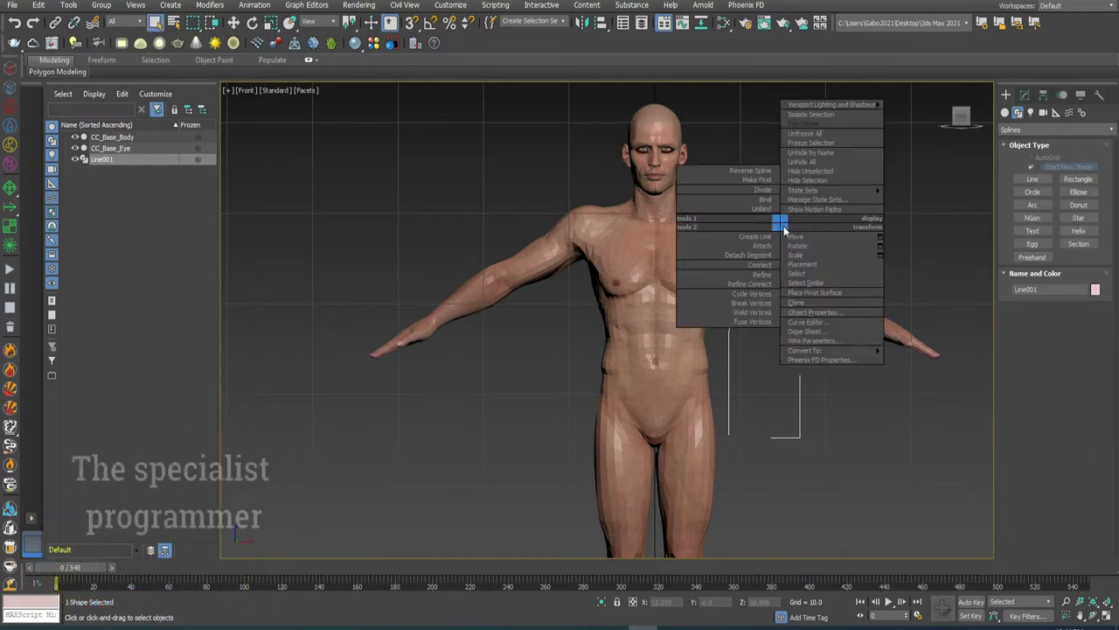
pyautogui.click(796, 302)
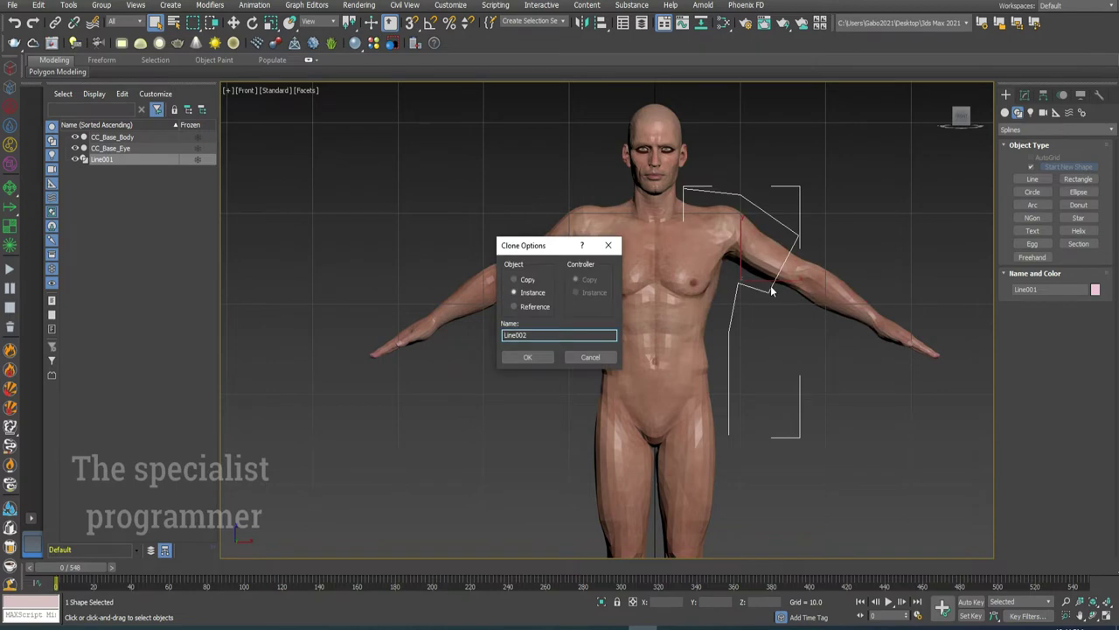
pyautogui.click(527, 279)
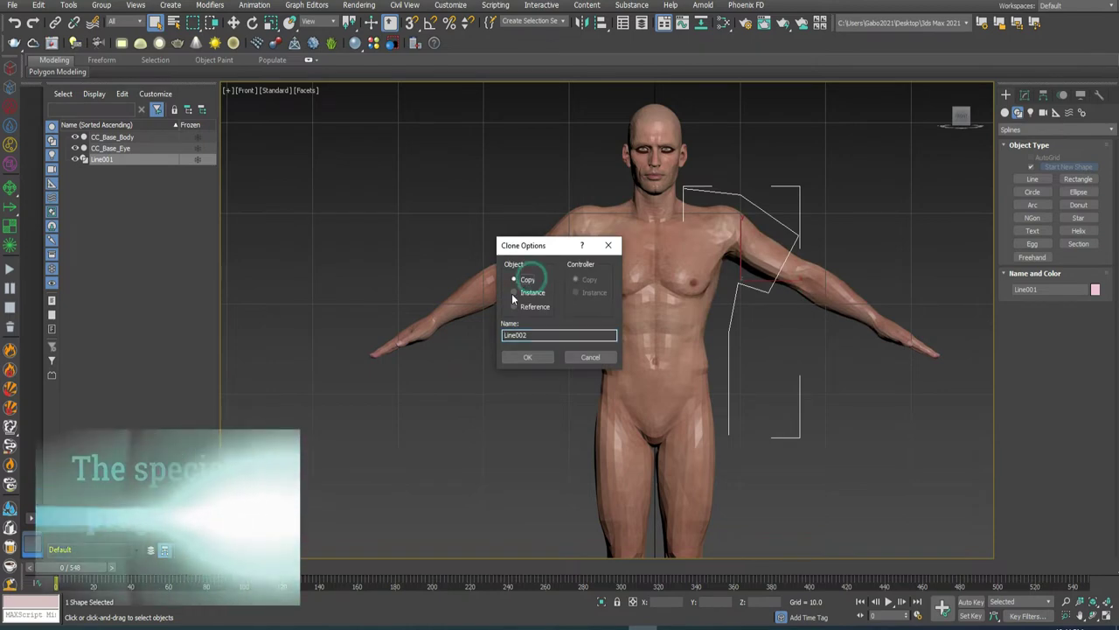
pyautogui.click(527, 357)
pyautogui.click(580, 23)
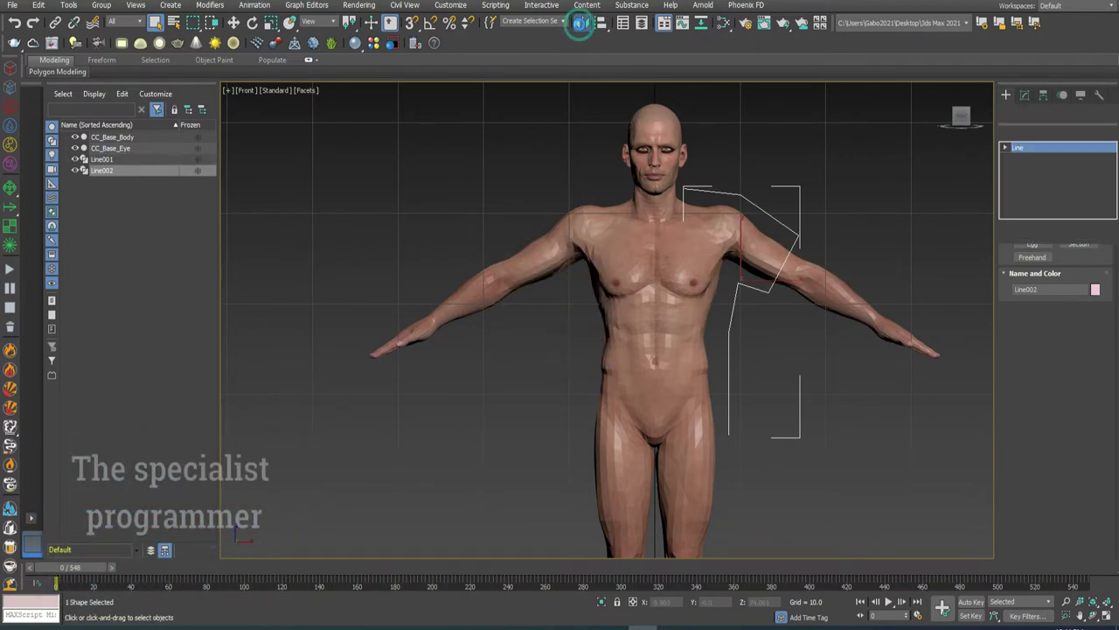
pyautogui.click(522, 407)
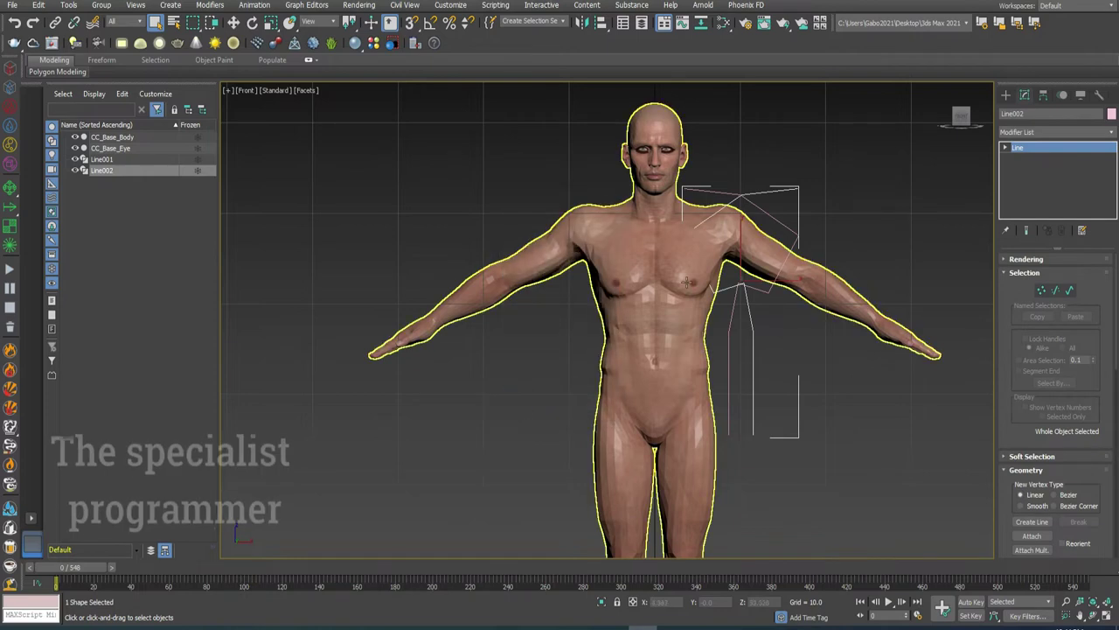
# Move the mirrored Line002 to the figure's left side and set its X position to -10.103
pyautogui.rightClick(745, 259)
pyautogui.click(779, 272)
pyautogui.moveTo(784, 283); pyautogui.dragTo(597, 269)
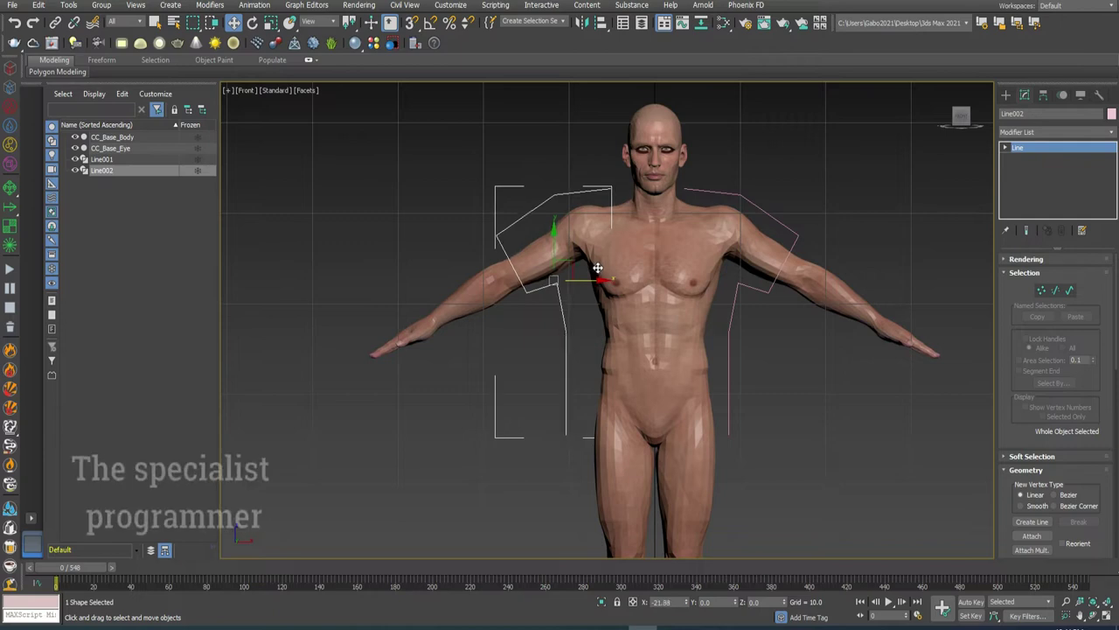
pyautogui.click(737, 196)
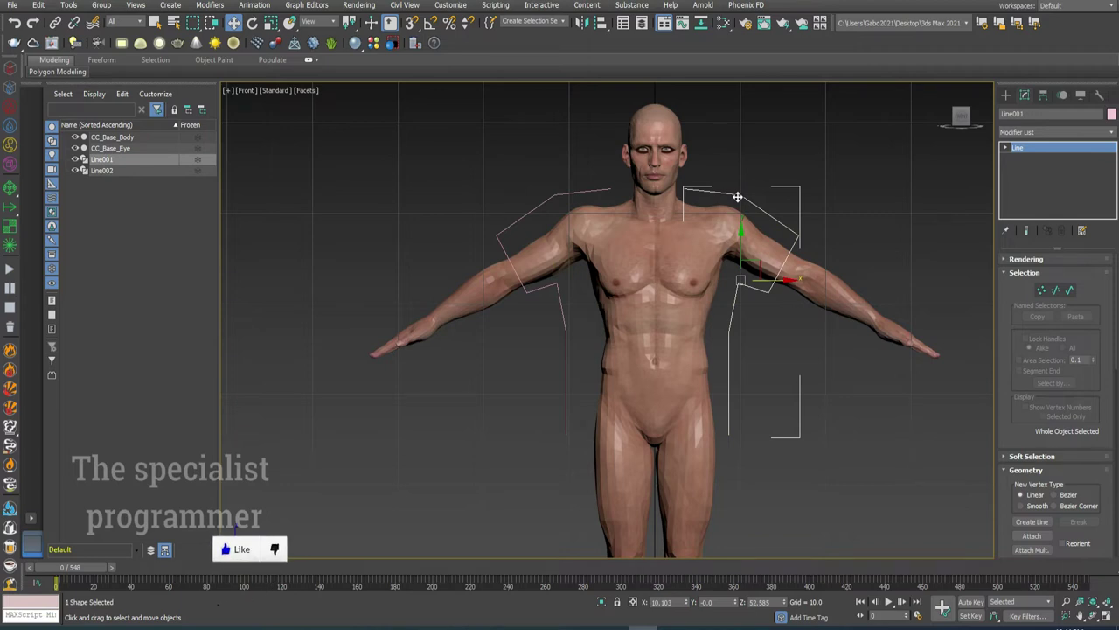
pyautogui.click(557, 296)
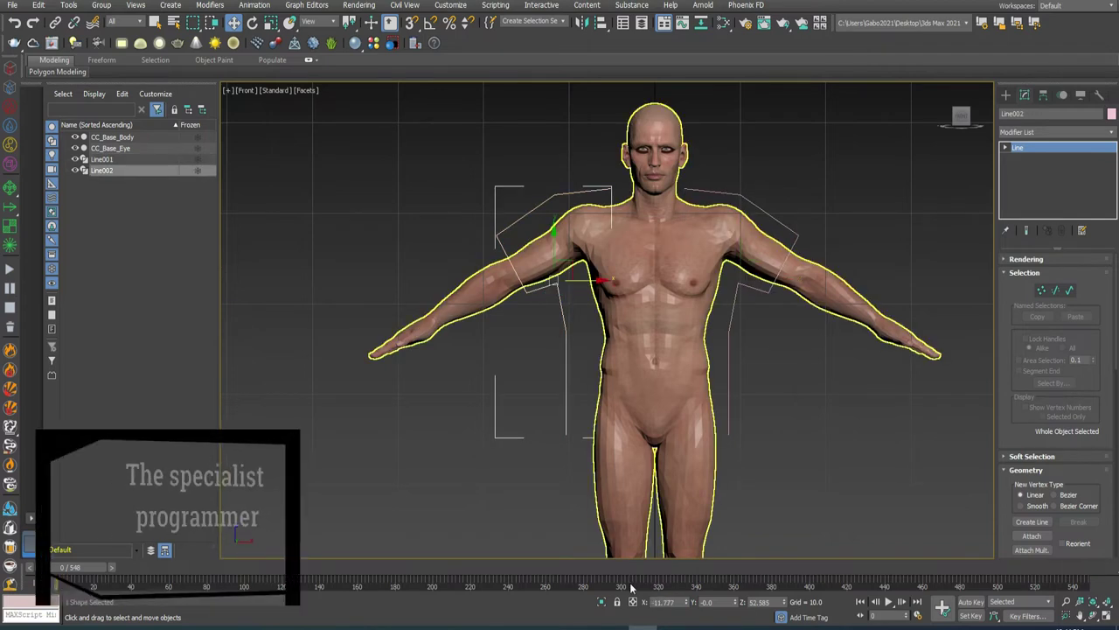
pyautogui.write('-10.103')
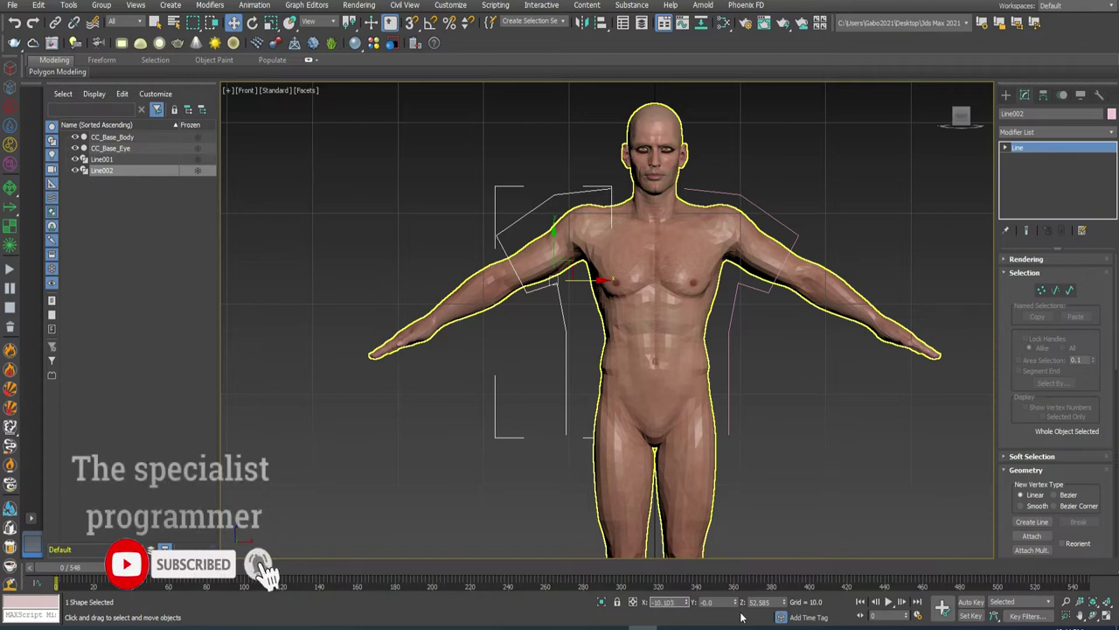
pyautogui.press('Return')
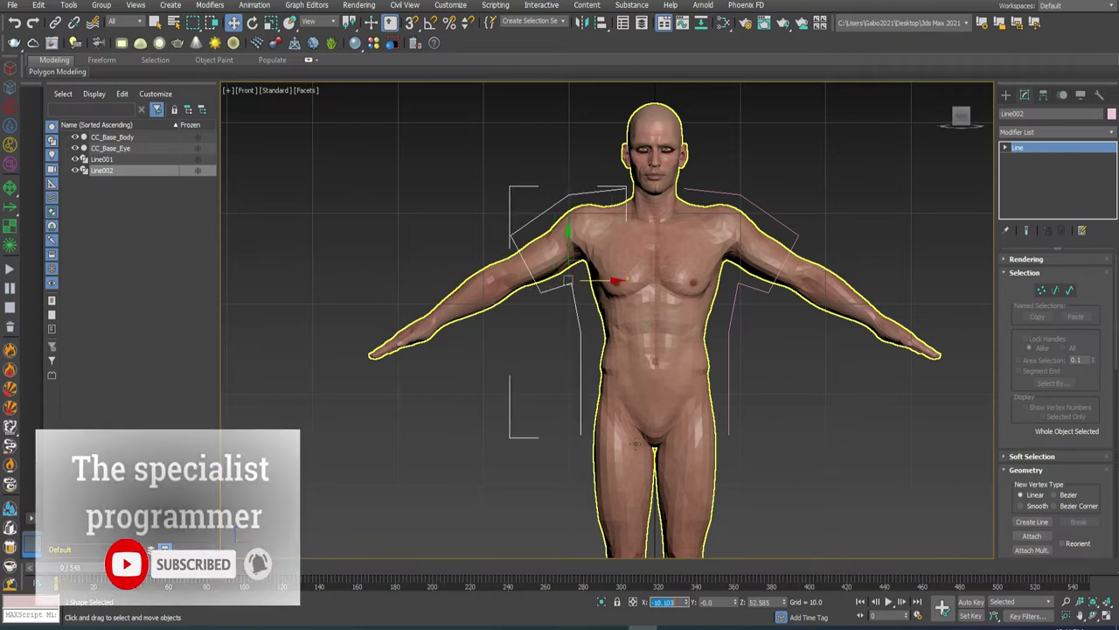
pyautogui.click(760, 370)
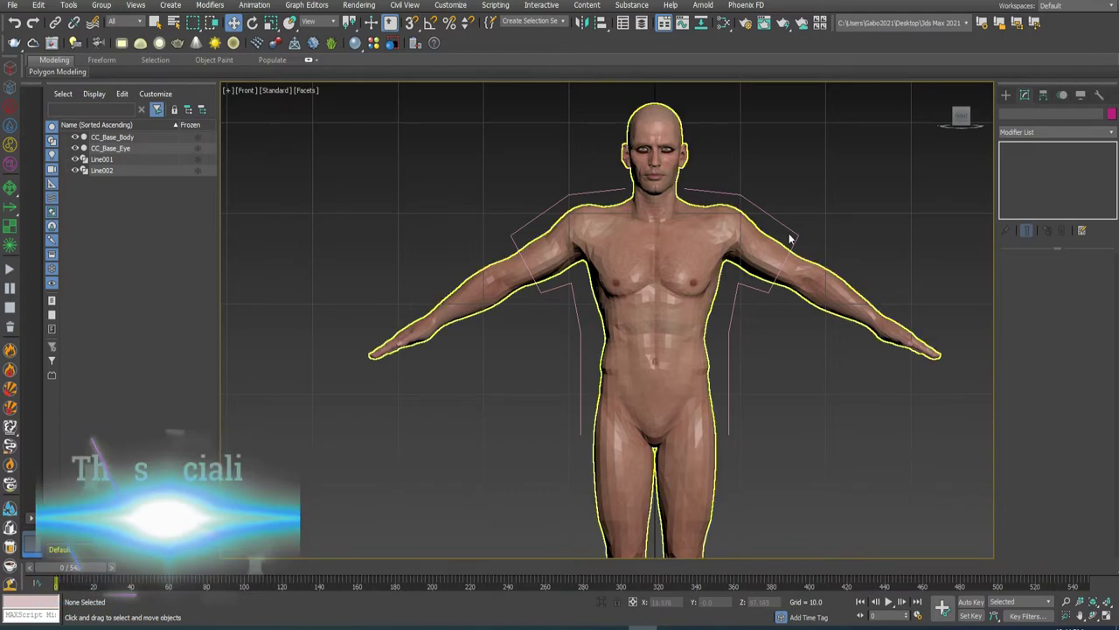
# Hide the body mesh and attach Line002 to Line001
pyautogui.click(75, 137)
pyautogui.click(708, 189)
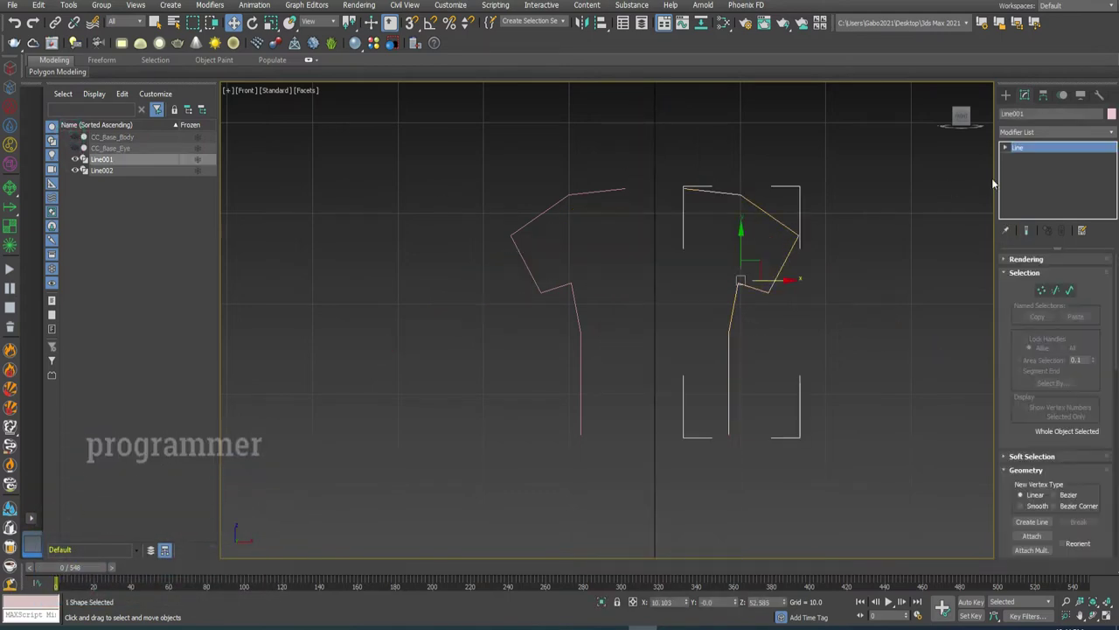
pyautogui.click(1031, 535)
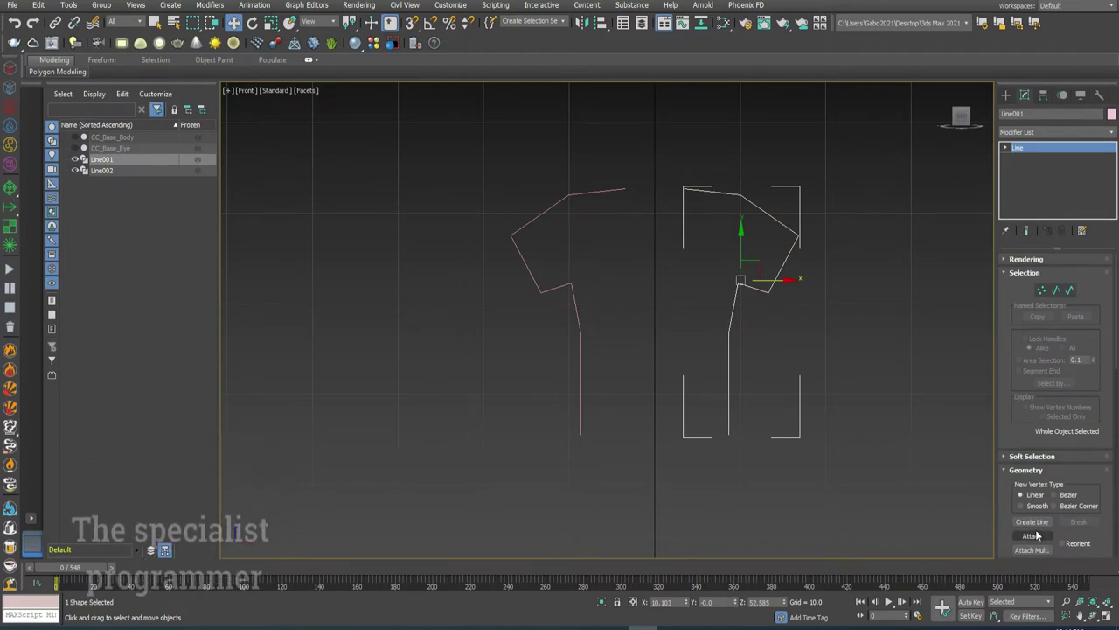
pyautogui.click(613, 190)
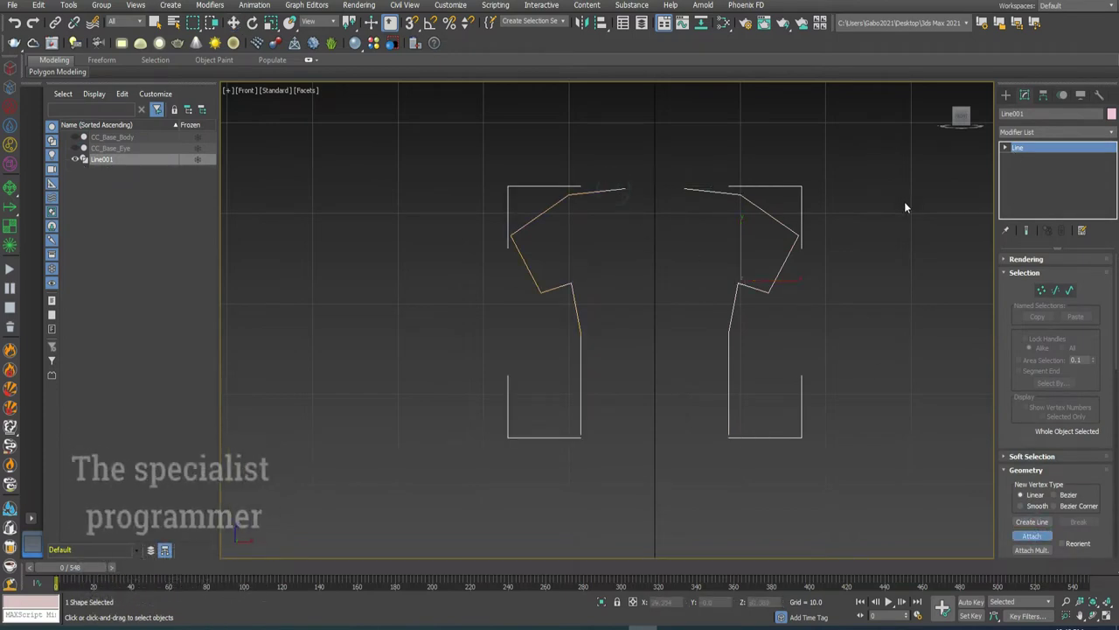
# Switch Line001 to Vertex sub-object editing
pyautogui.click(1062, 131)
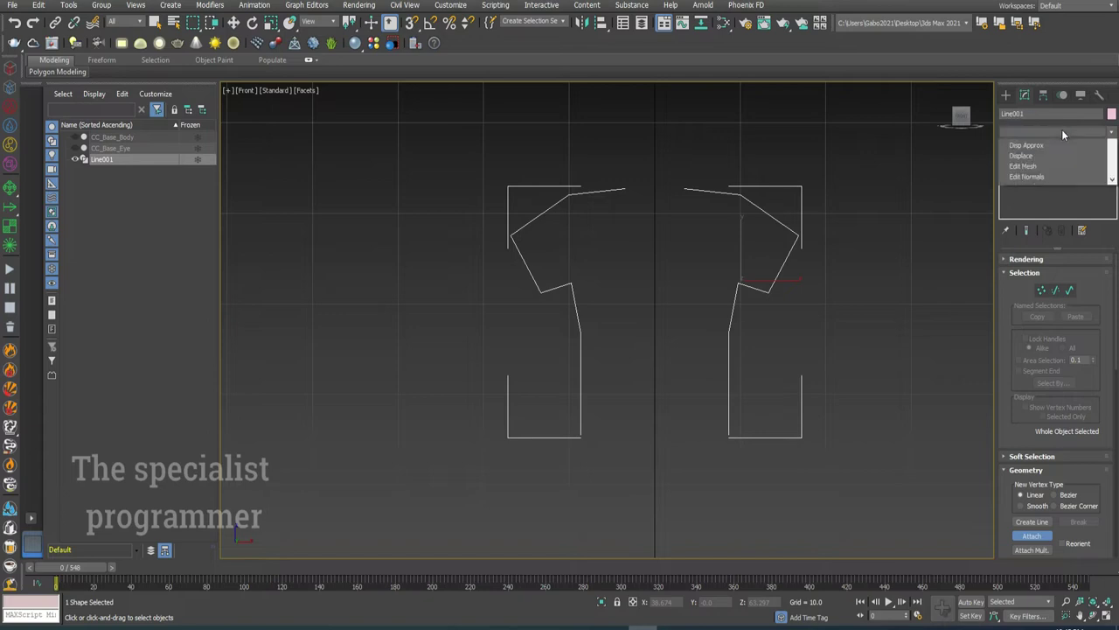
pyautogui.click(1006, 147)
pyautogui.click(1020, 158)
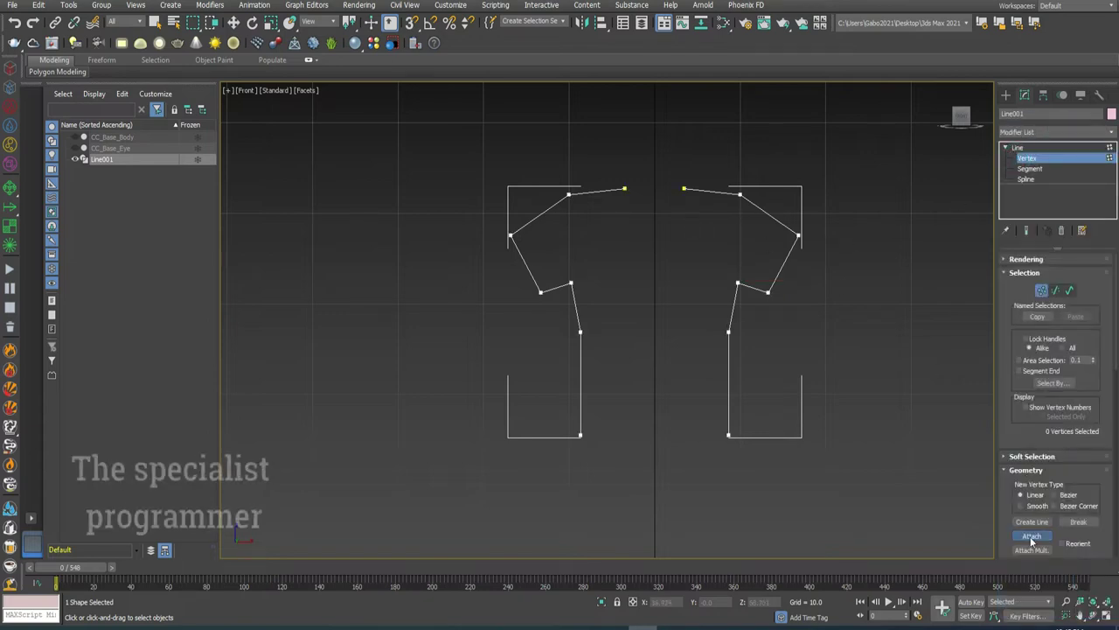
pyautogui.scroll(-3, 1033, 433)
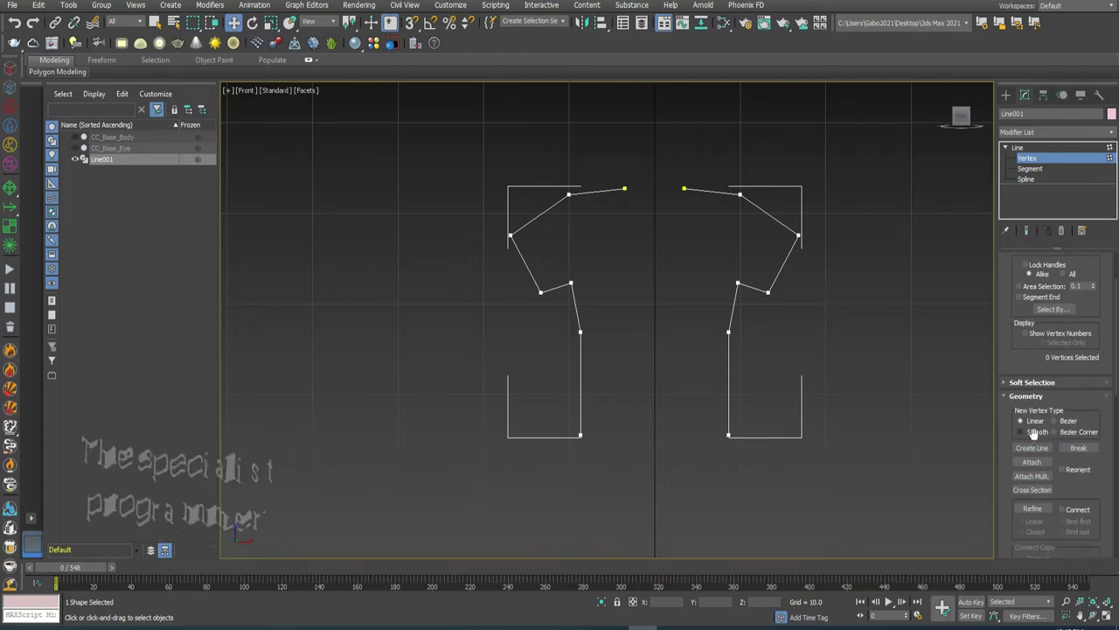
pyautogui.scroll(-2, 1033, 433)
pyautogui.scroll(-3, 1033, 446)
pyautogui.scroll(-2, 1032, 461)
# Use Connect to join the two neckline endpoints and the two hem endpoints
pyautogui.click(1032, 475)
pyautogui.moveTo(686, 188); pyautogui.dragTo(624, 188)
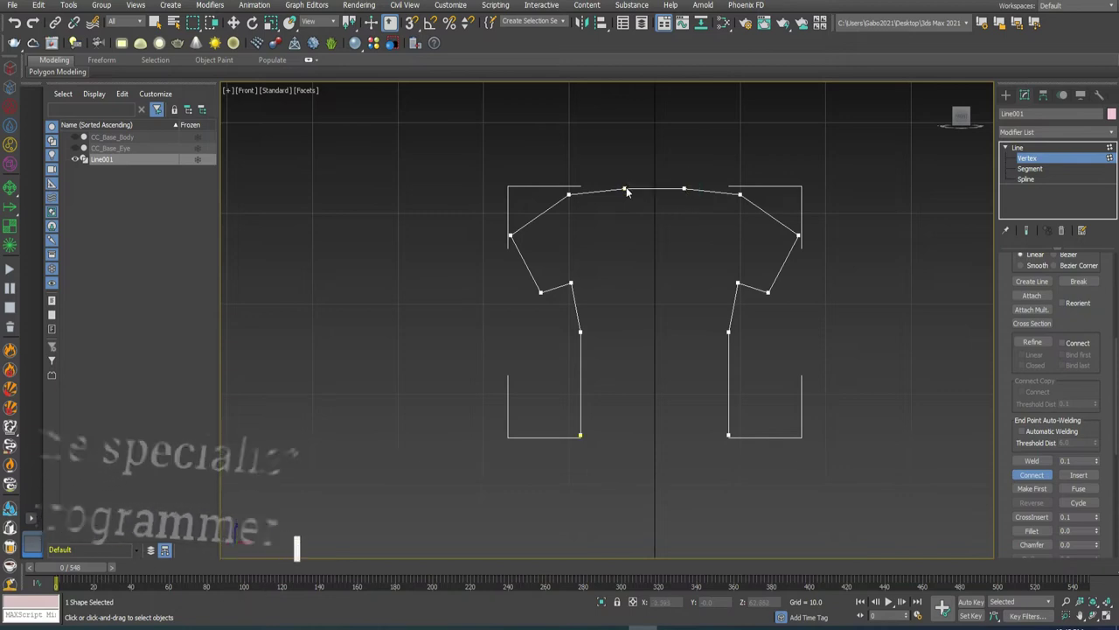
pyautogui.moveTo(729, 435); pyautogui.dragTo(664, 435)
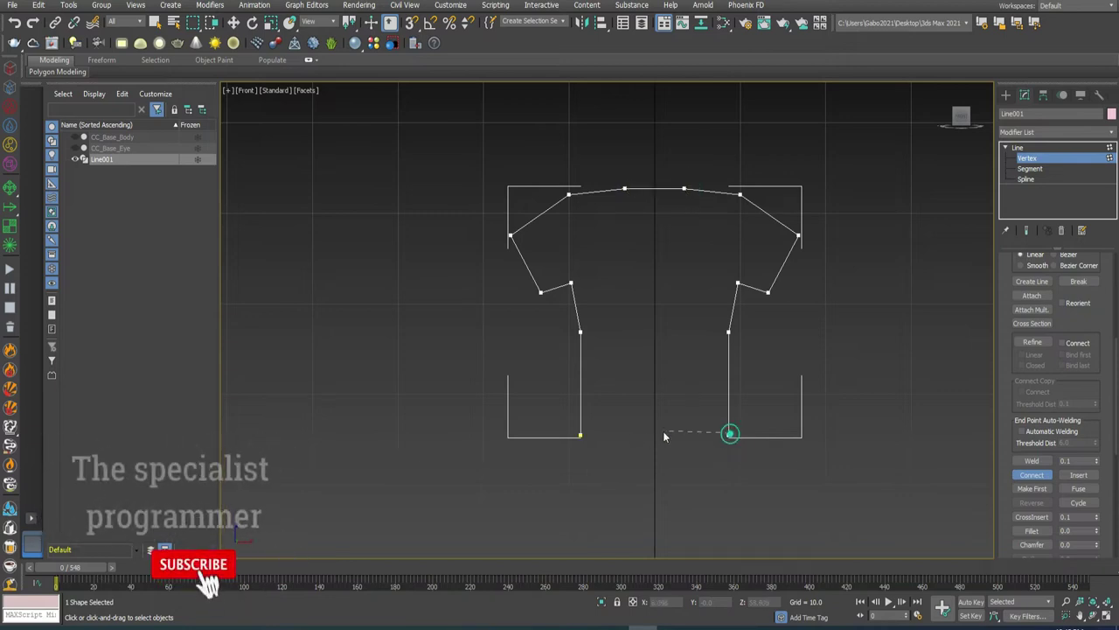
pyautogui.moveTo(585, 437); pyautogui.dragTo(580, 434)
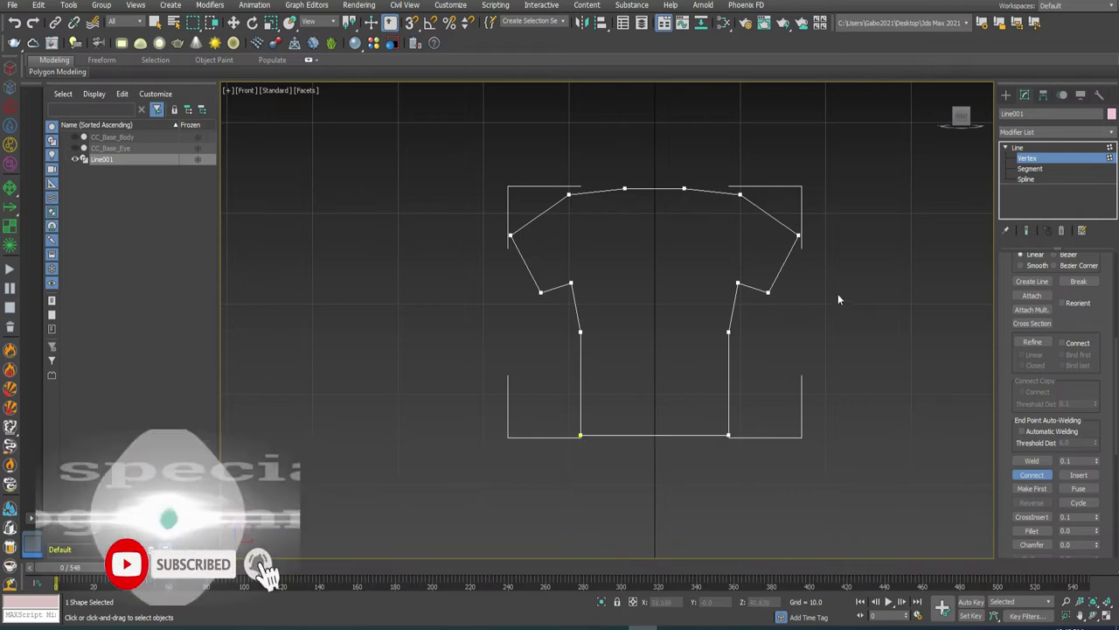
# Leave Vertex editing and return to the whole Line level
pyautogui.click(1019, 148)
pyautogui.press('w')
pyautogui.click(1026, 156)
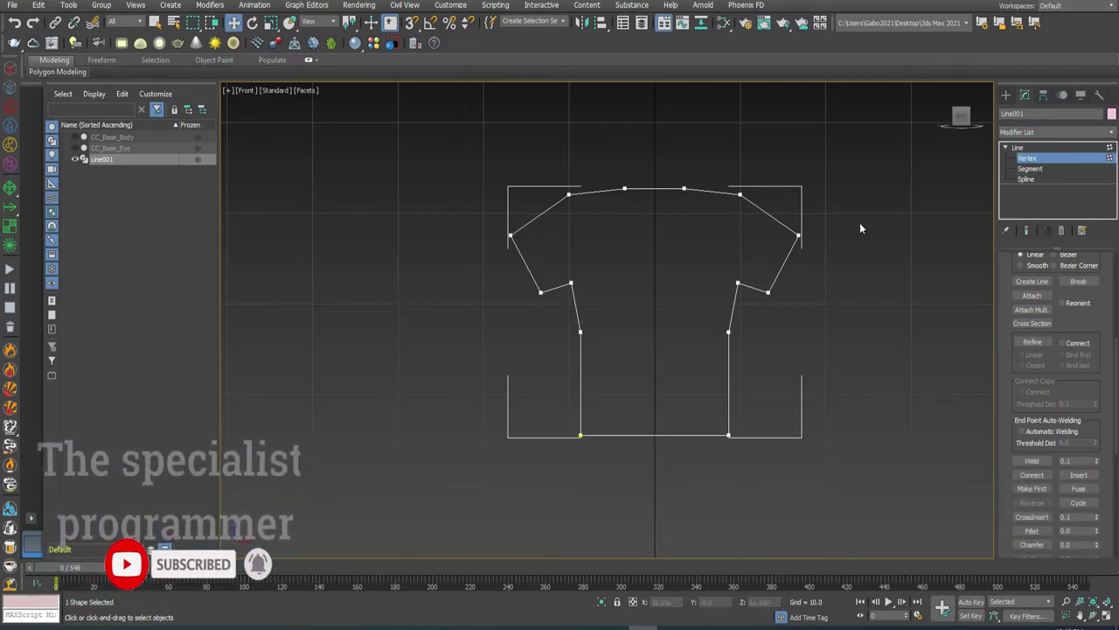
pyautogui.click(1019, 157)
pyautogui.click(1019, 157)
pyautogui.click(1019, 148)
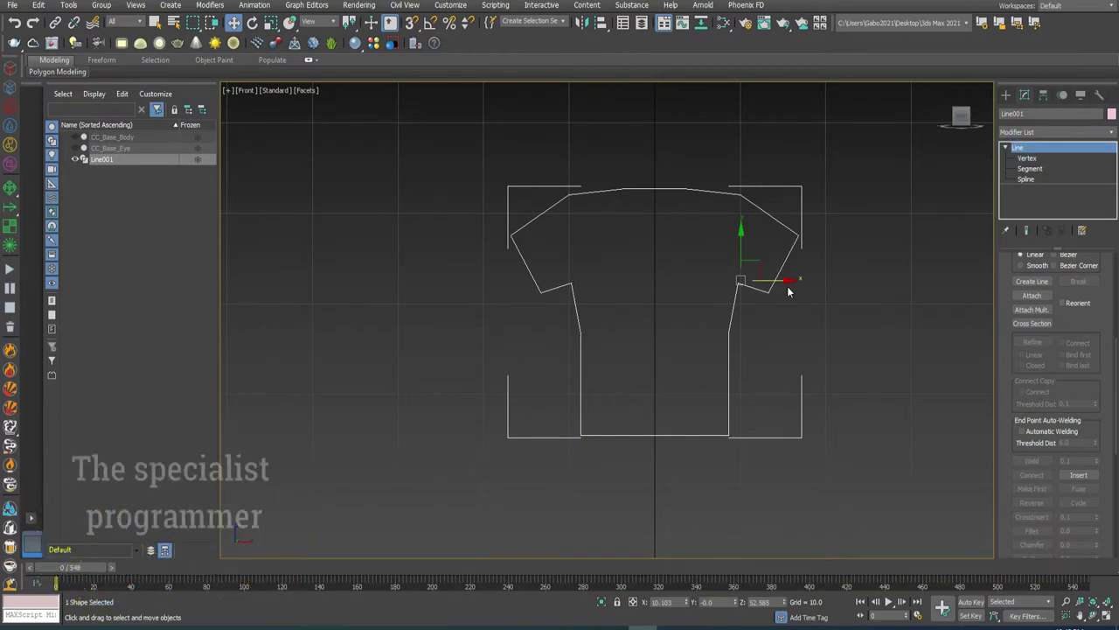
# Clone the closed T-shirt outline as a copy beside it, then select the right outline
pyautogui.keyDown('shift'); pyautogui.moveTo(786, 280); pyautogui.dragTo(480, 279); pyautogui.keyUp('shift')
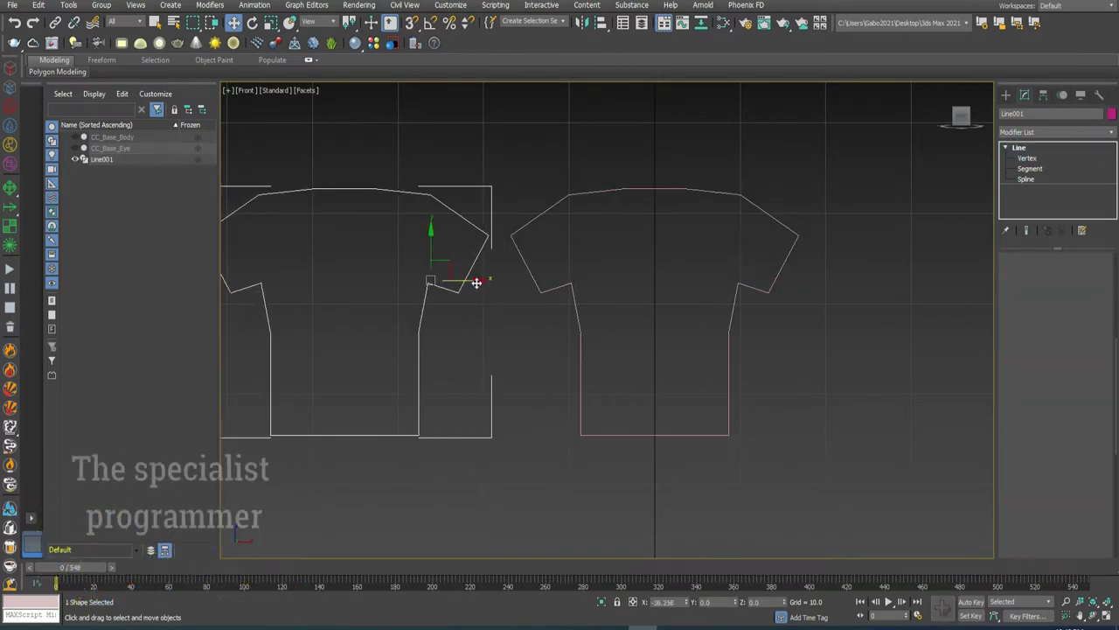
pyautogui.click(564, 364)
pyautogui.scroll(-3, 779, 303)
pyautogui.scroll(2, 660, 291)
pyautogui.scroll(3, 659, 292)
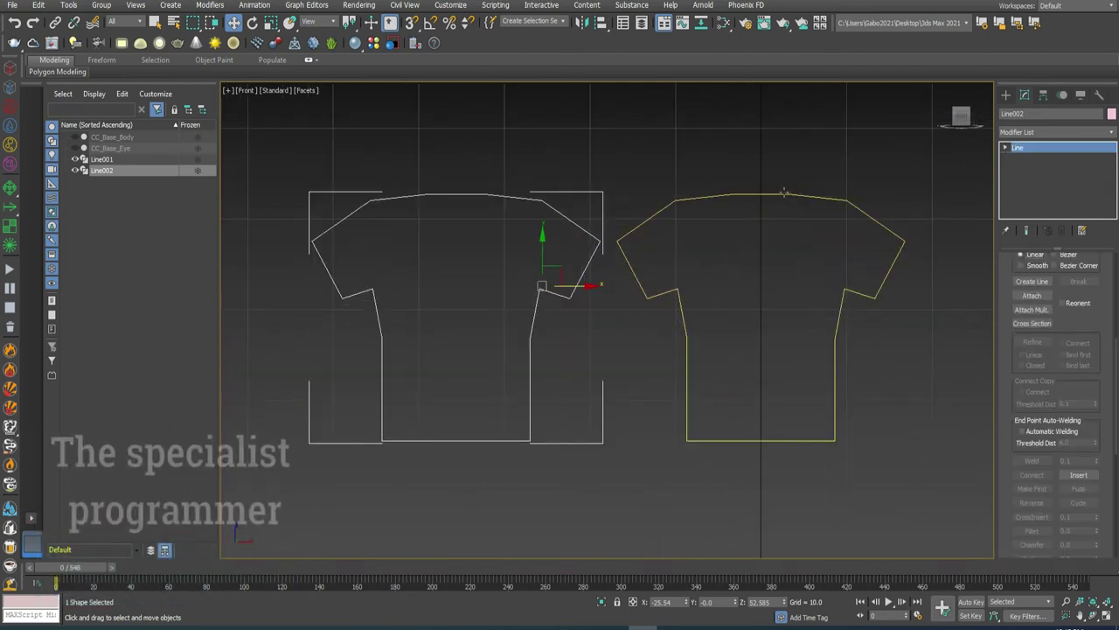
pyautogui.click(810, 197)
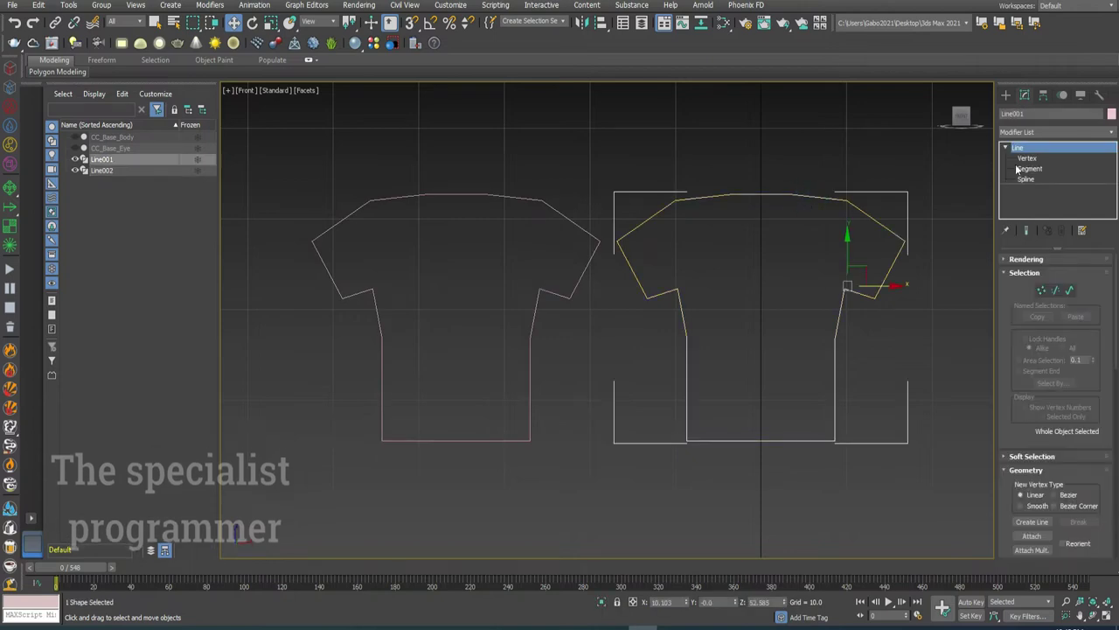
# Enter Vertex level and refine a new vertex into the top edge near its centre
pyautogui.press('1')
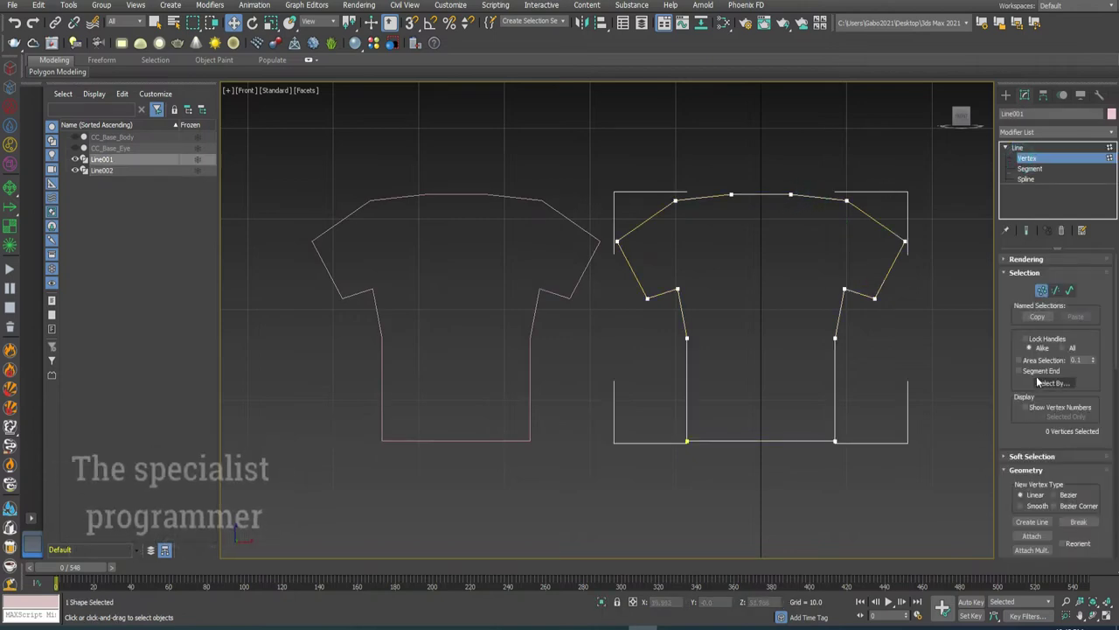
pyautogui.scroll(4, 780, 235)
pyautogui.scroll(3, 766, 184)
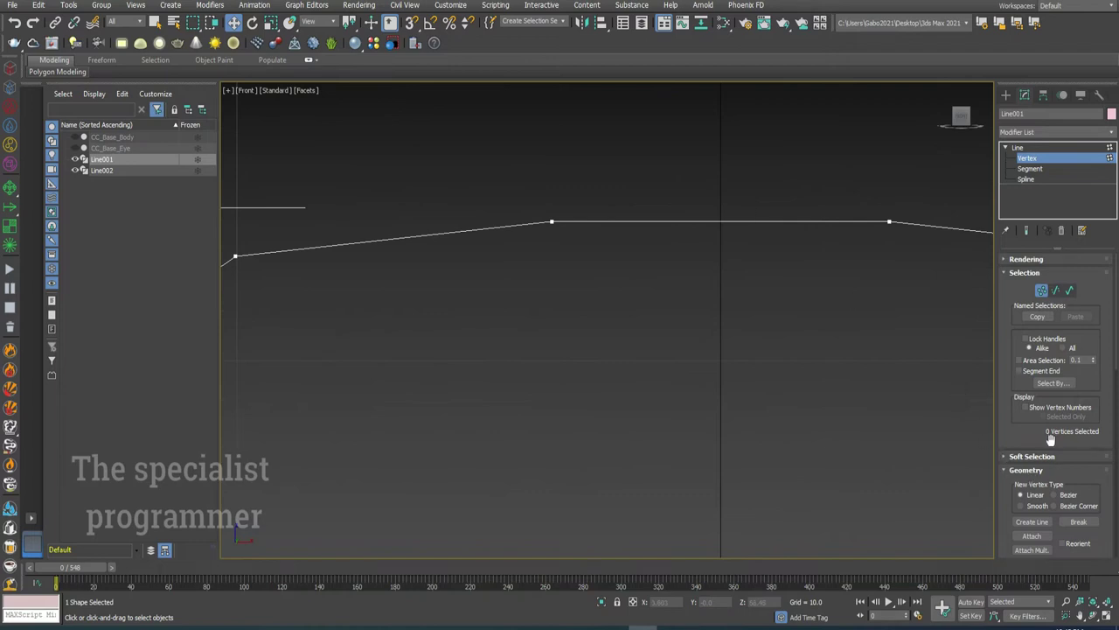
pyautogui.scroll(-3, 1051, 439)
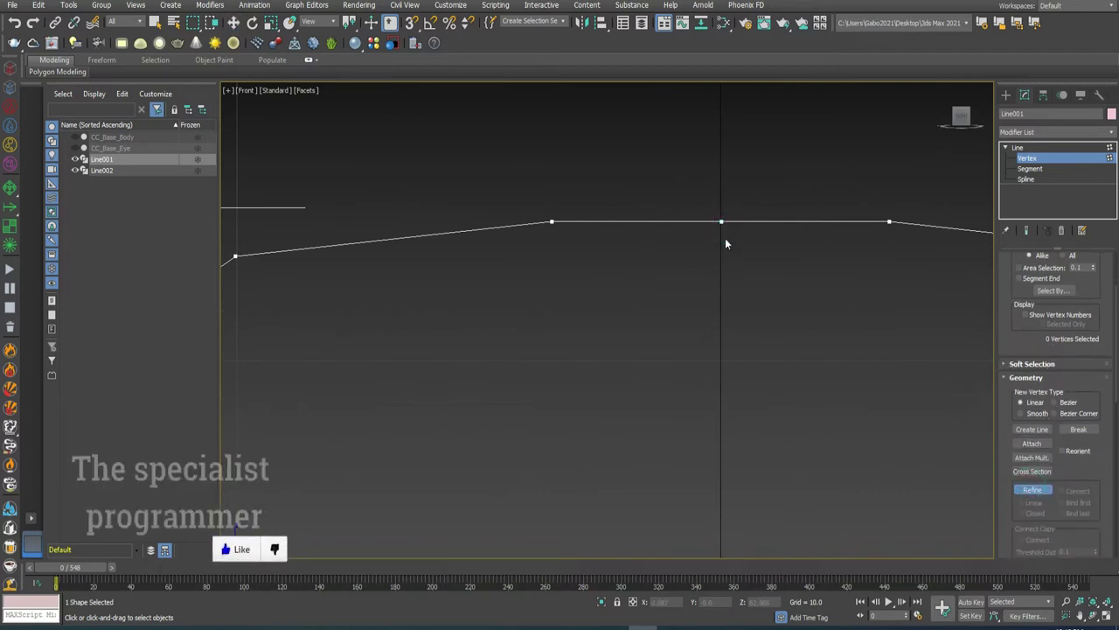
pyautogui.click(775, 221)
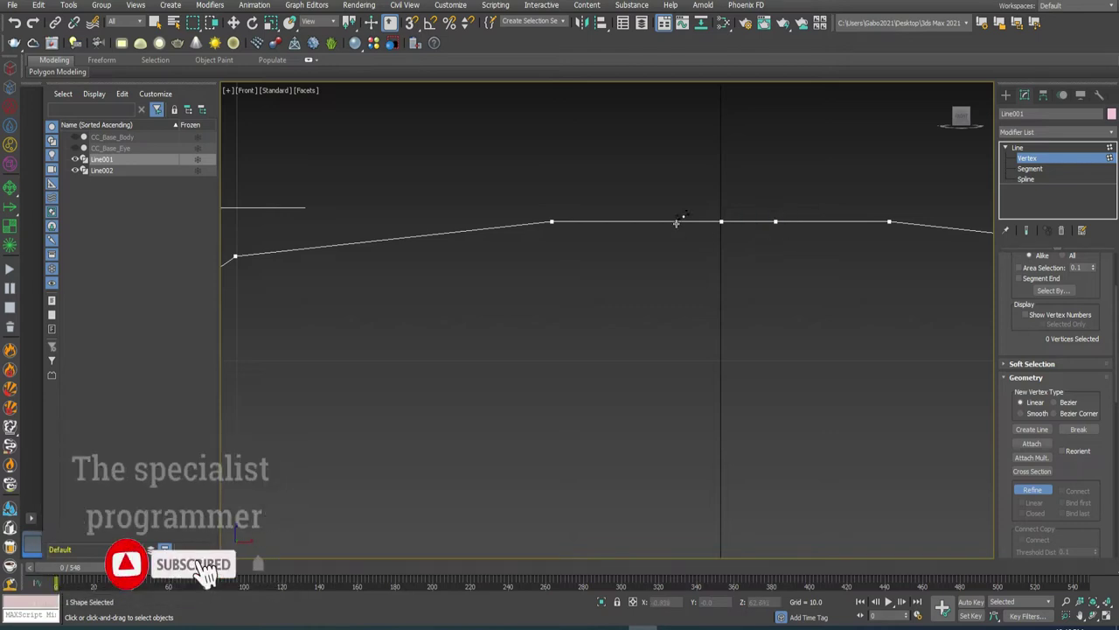
pyautogui.rightClick(771, 242)
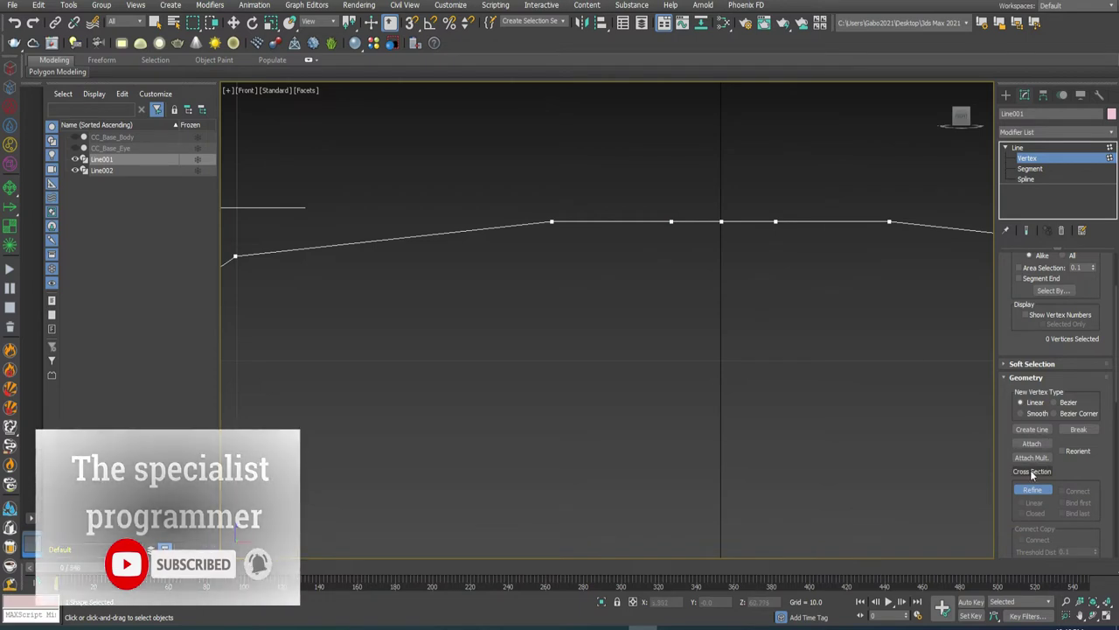
# Drag the centre top vertex down into a V-shaped neckline dip, then raise it slightly
pyautogui.click(721, 221)
pyautogui.moveTo(720, 169); pyautogui.dragTo(722, 211)
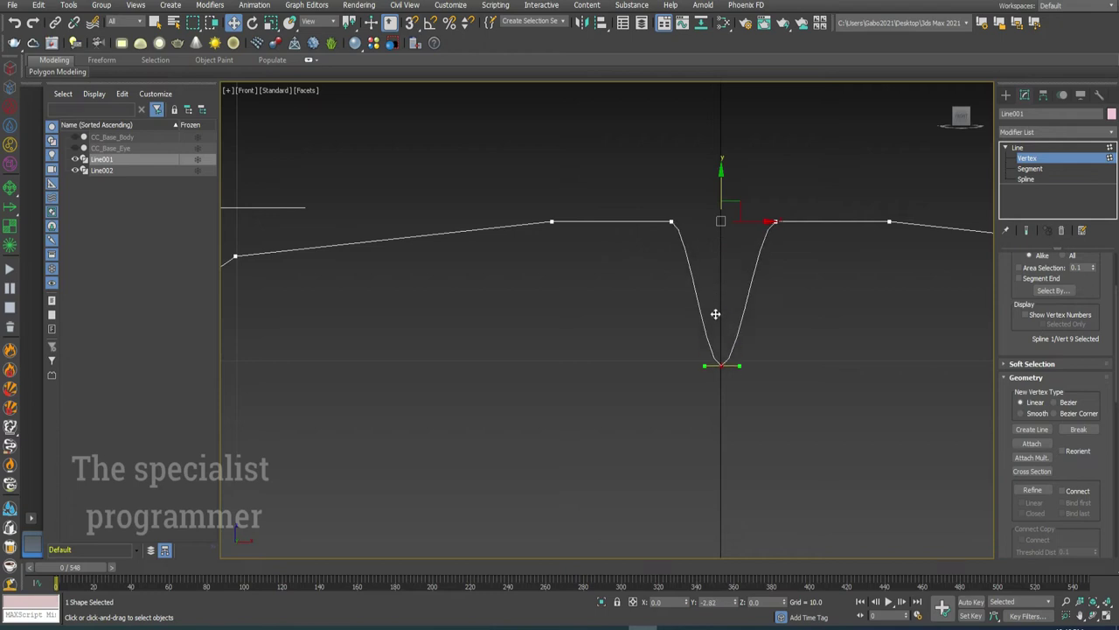
pyautogui.scroll(-5, 747, 305)
pyautogui.scroll(2, 758, 309)
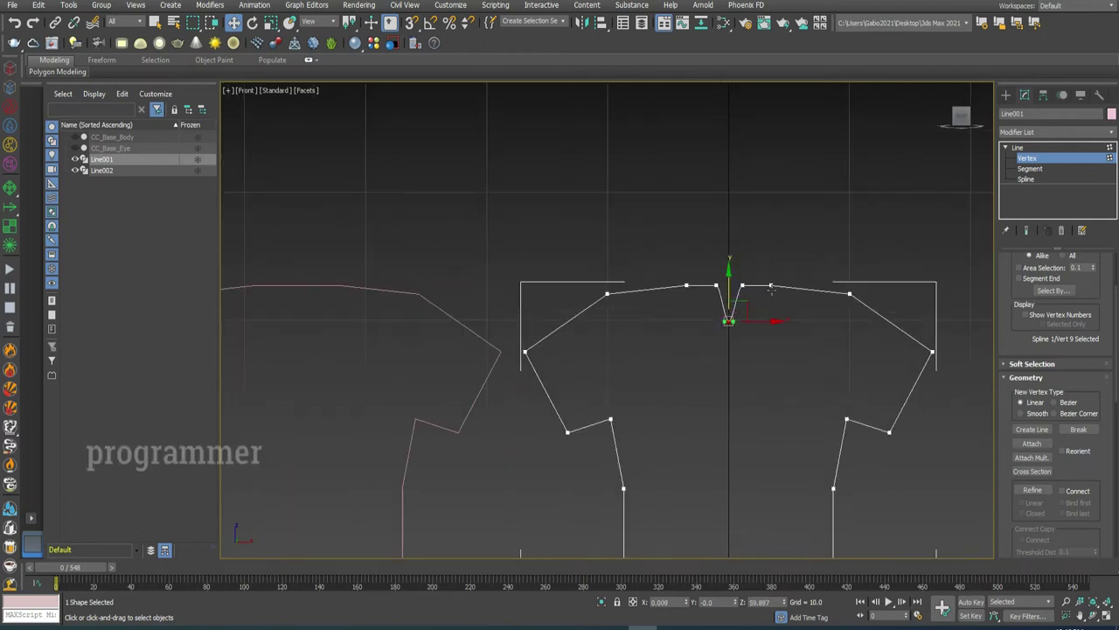
pyautogui.scroll(-2, 739, 288)
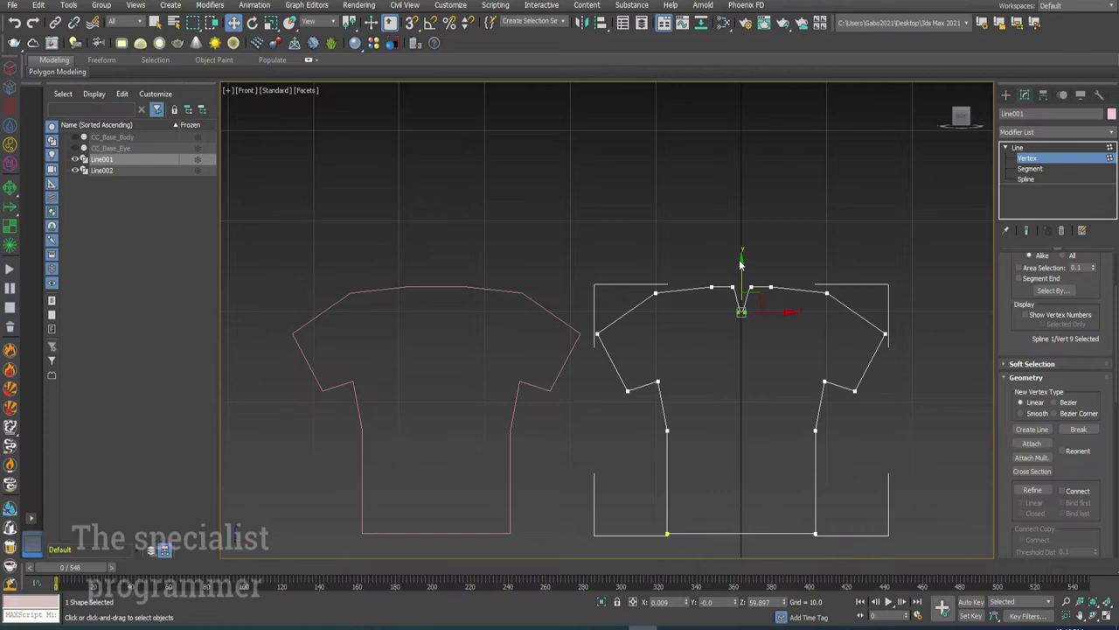
pyautogui.click(740, 271)
pyautogui.moveTo(742, 300); pyautogui.dragTo(741, 264)
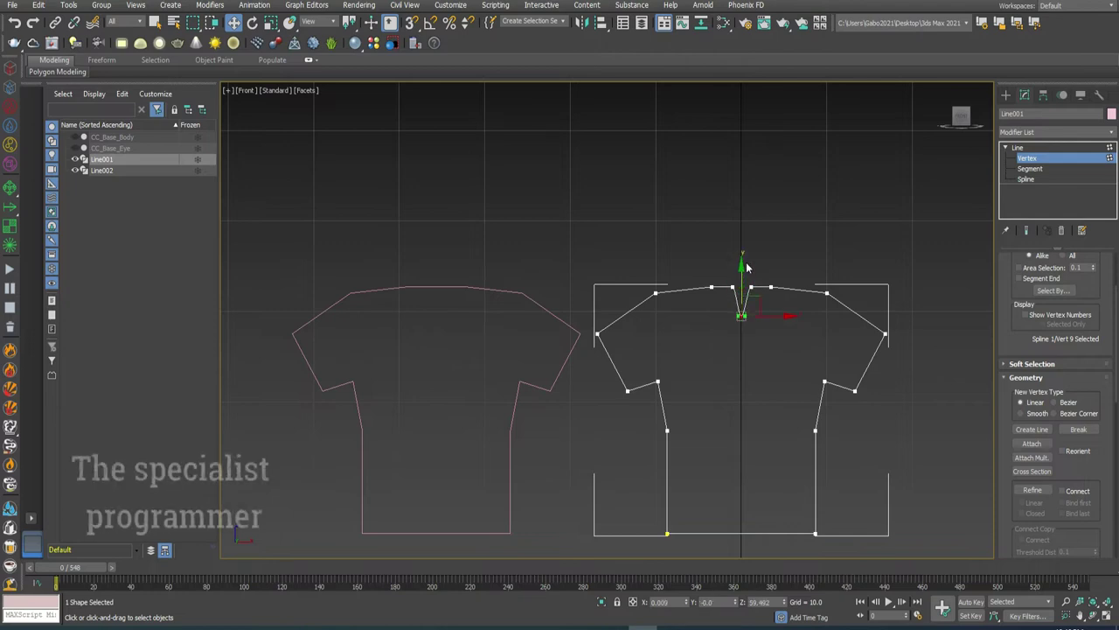
# At Line level, attach the left shirt outline Line002 to Line001
pyautogui.click(1018, 149)
pyautogui.click(1032, 161)
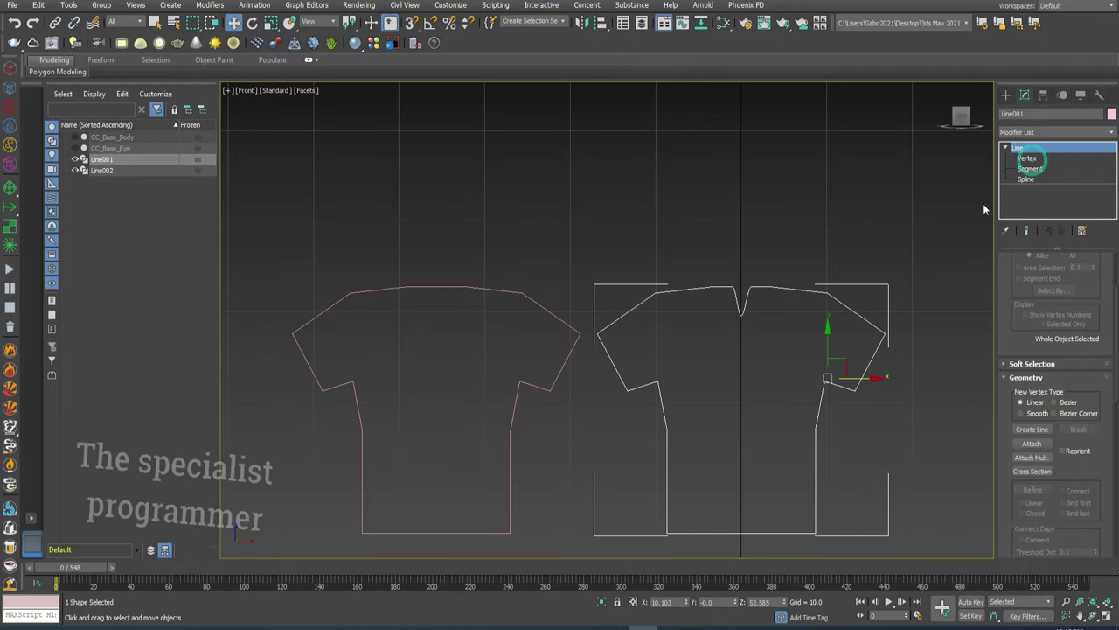
pyautogui.click(1032, 444)
pyautogui.click(527, 298)
# Select all vertices of both shirts, Break them, and return to Line level
pyautogui.click(1027, 159)
pyautogui.click(953, 215)
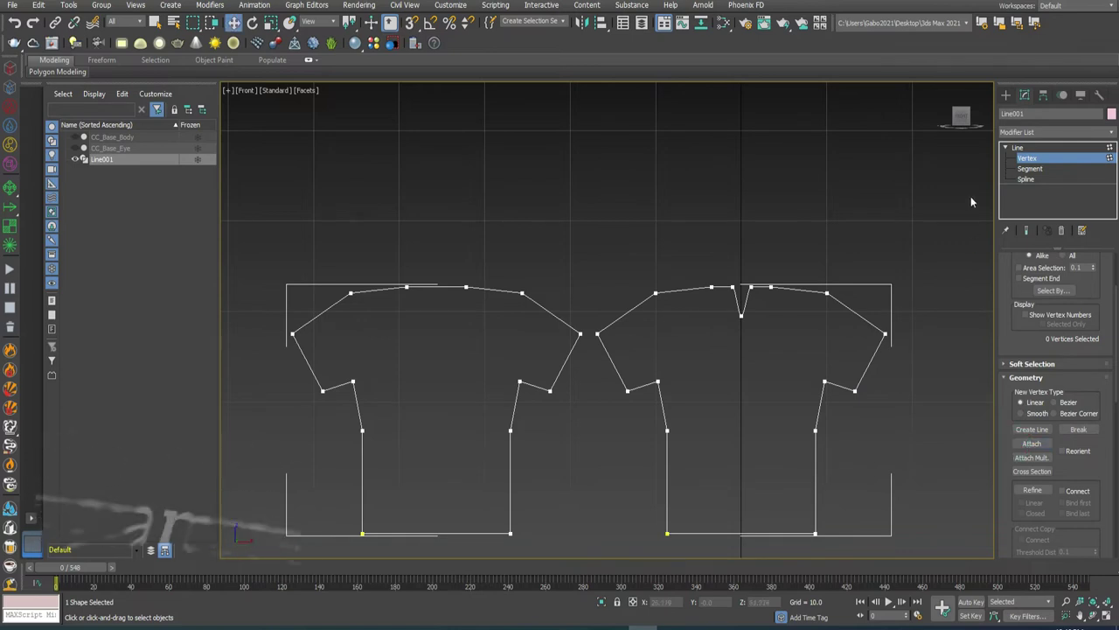
pyautogui.moveTo(256, 556); pyautogui.dragTo(256, 553)
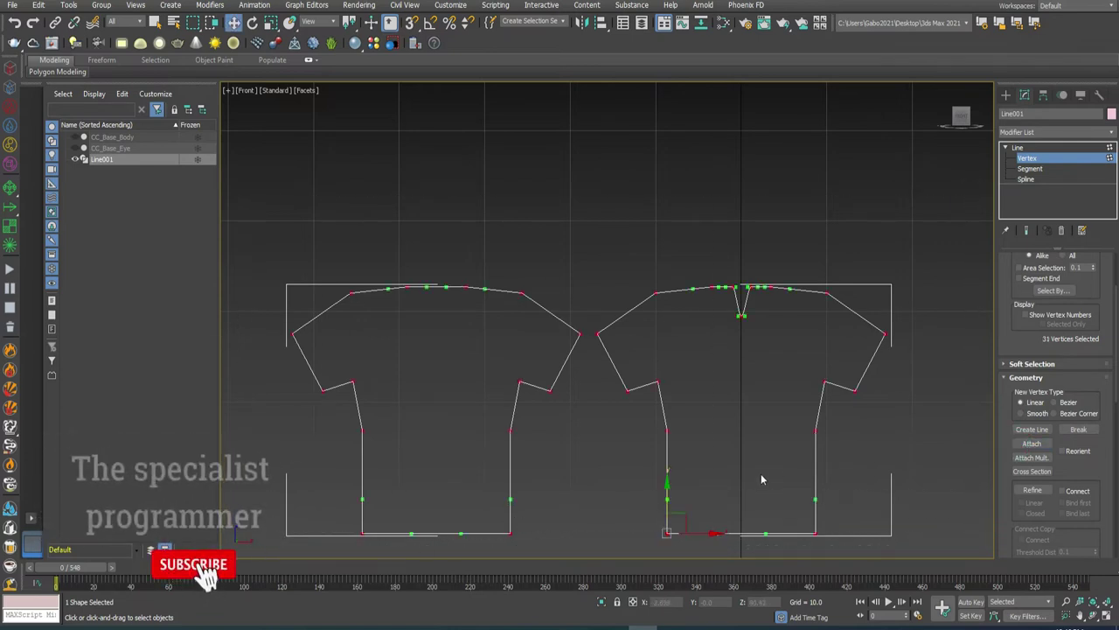
pyautogui.click(1079, 430)
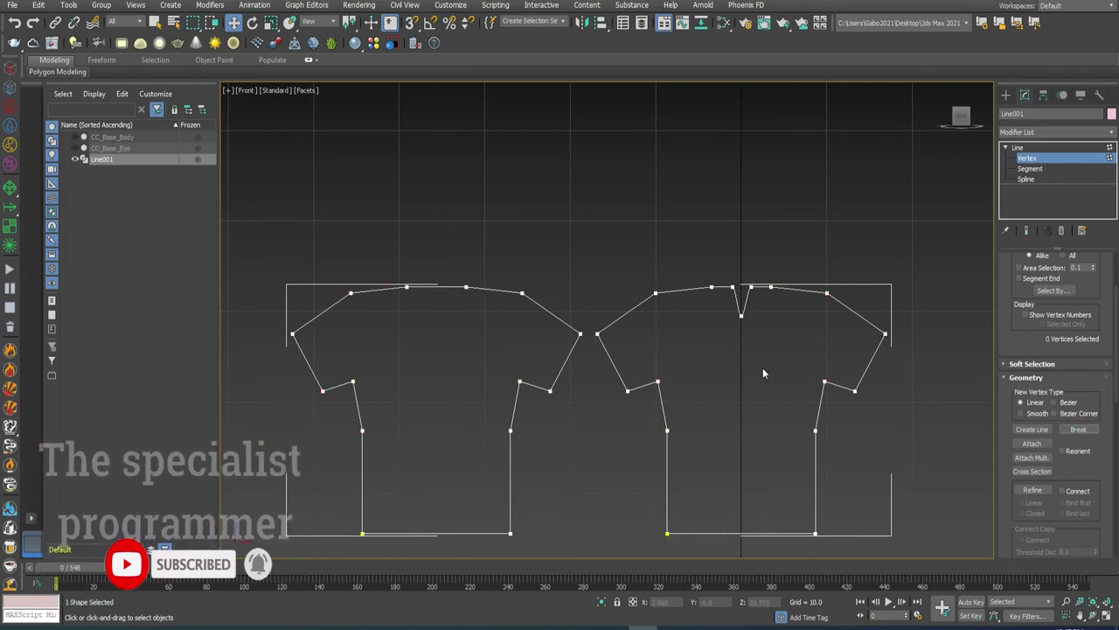
pyautogui.click(1029, 160)
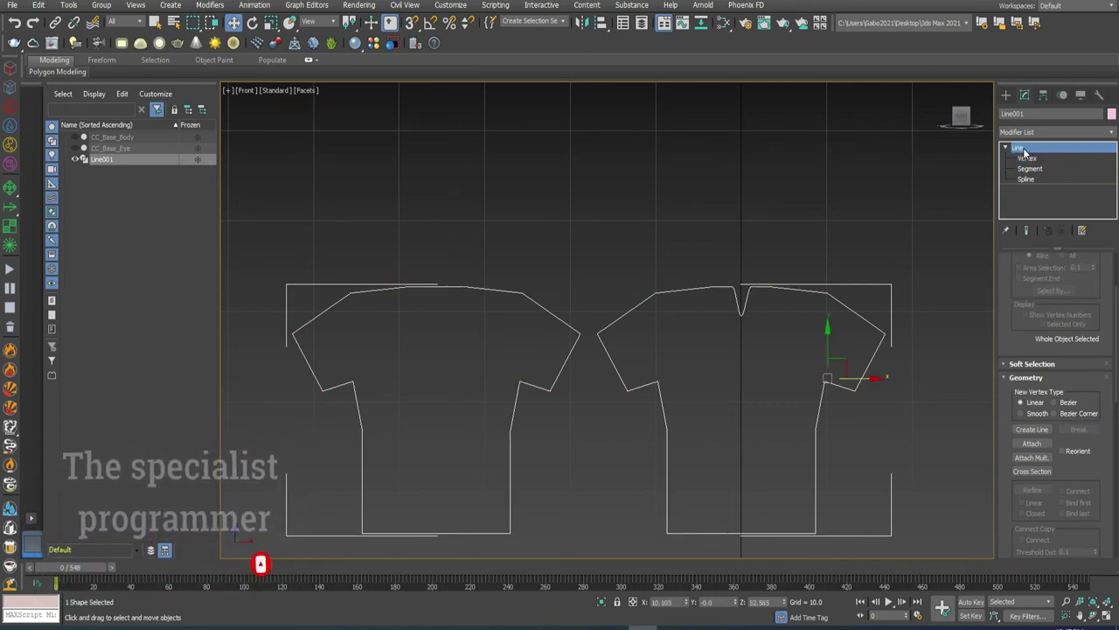
pyautogui.click(1030, 158)
pyautogui.click(1017, 149)
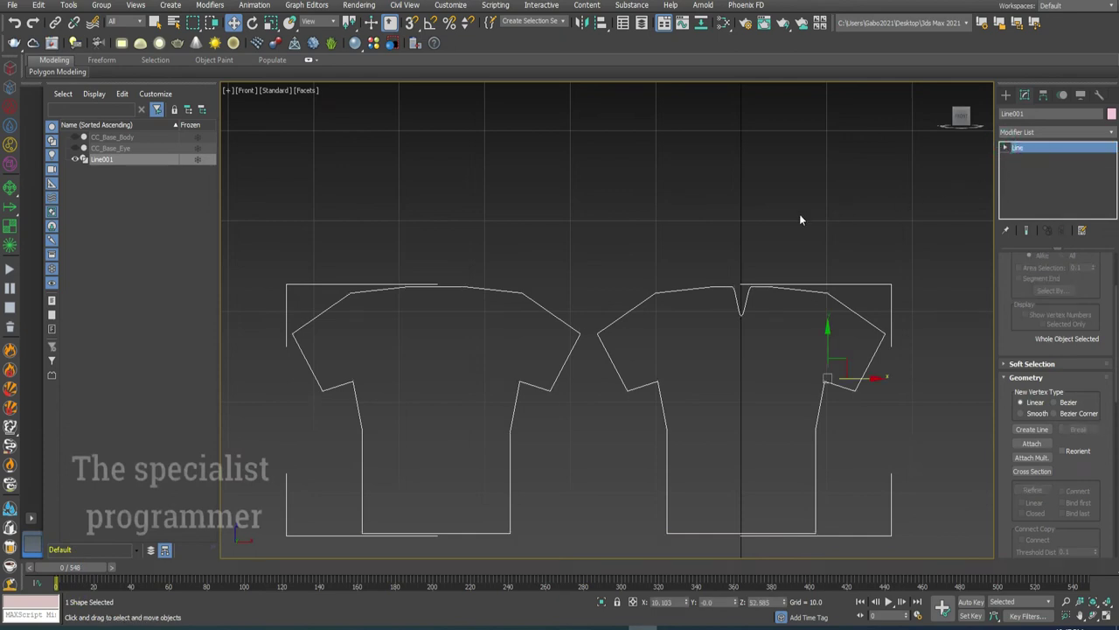
# Unhide CC_Base_Body and CC_Base_Eye in the Scene Explorer
pyautogui.click(75, 148)
pyautogui.click(74, 137)
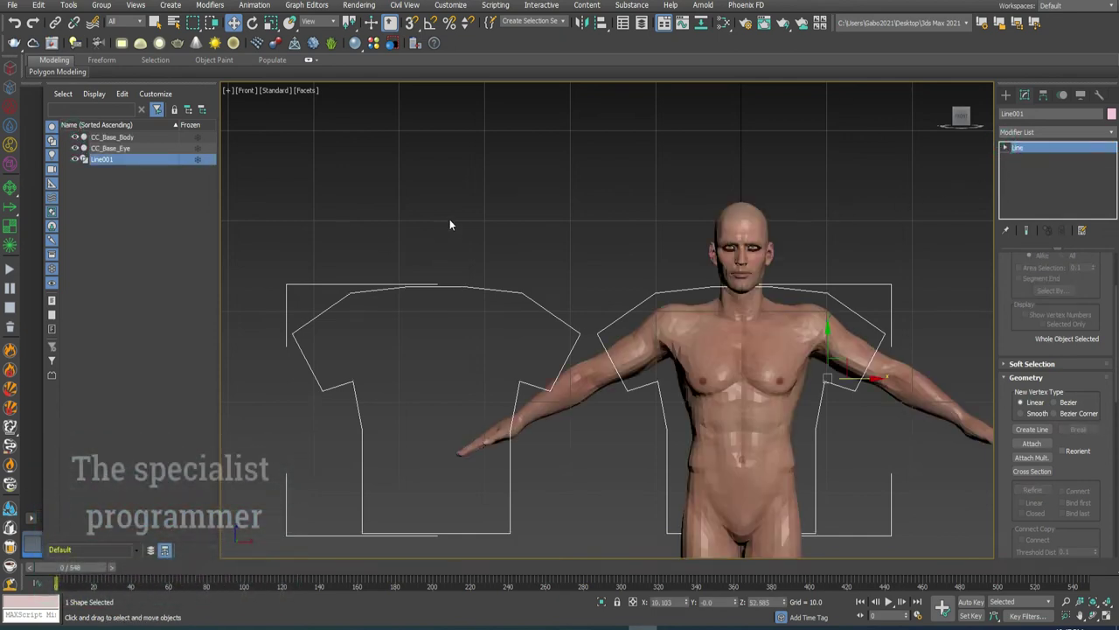
pyautogui.scroll(-5, 453, 221)
pyautogui.scroll(3, 520, 232)
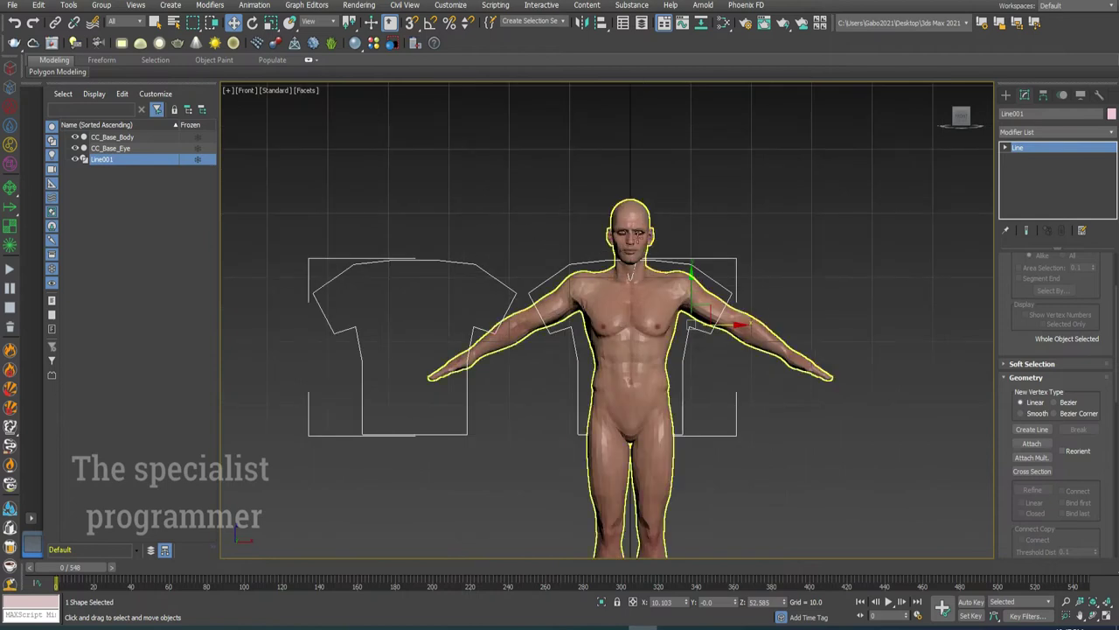
# Add a Garment Maker modifier to the shirt shape and select its Panels sub-object
pyautogui.click(1049, 131)
pyautogui.scroll(-2, 1055, 393)
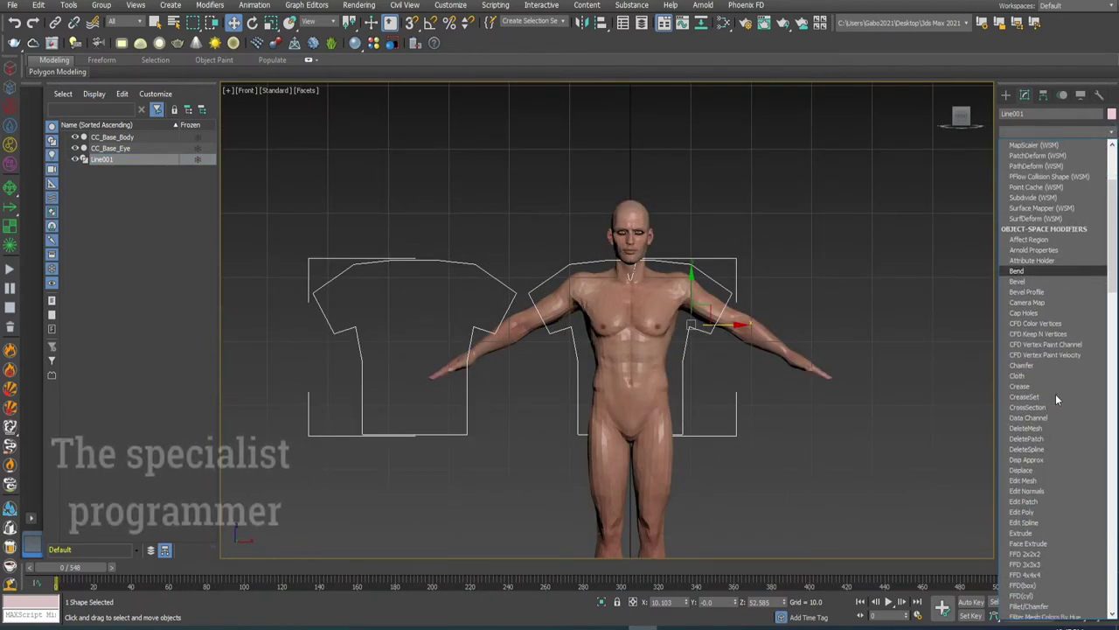
pyautogui.scroll(-4, 1055, 393)
pyautogui.scroll(-3, 1056, 393)
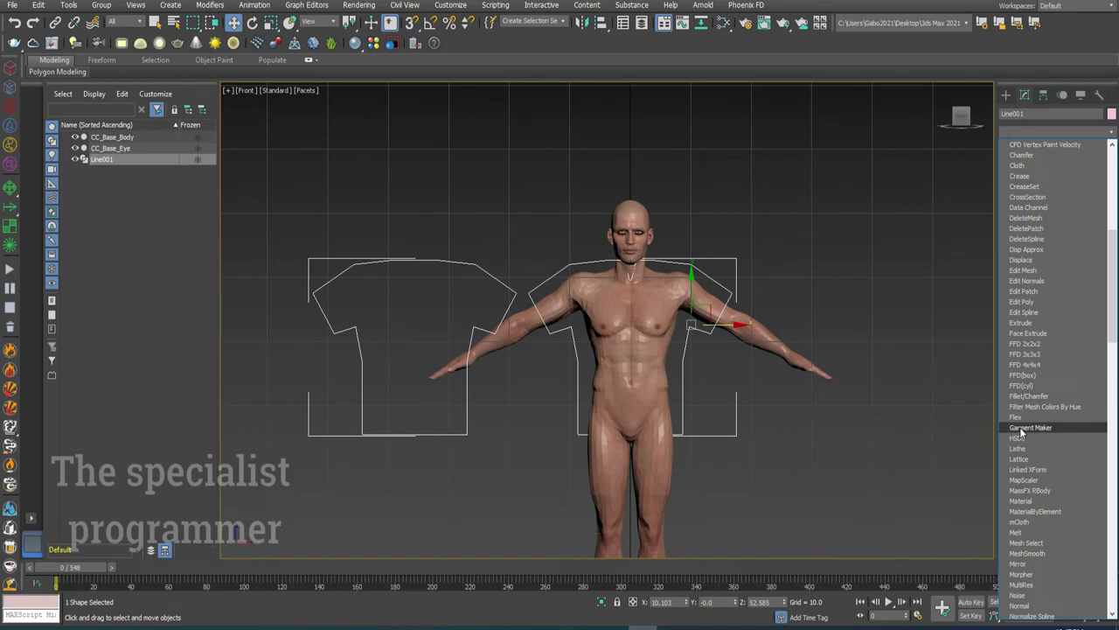
pyautogui.click(1039, 428)
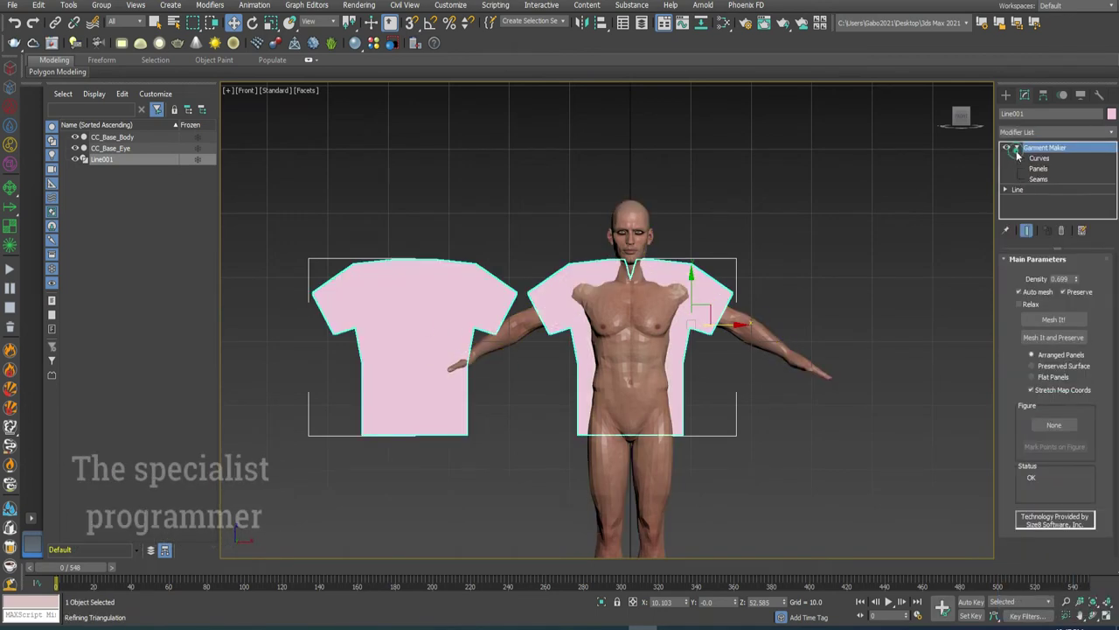
pyautogui.click(1040, 169)
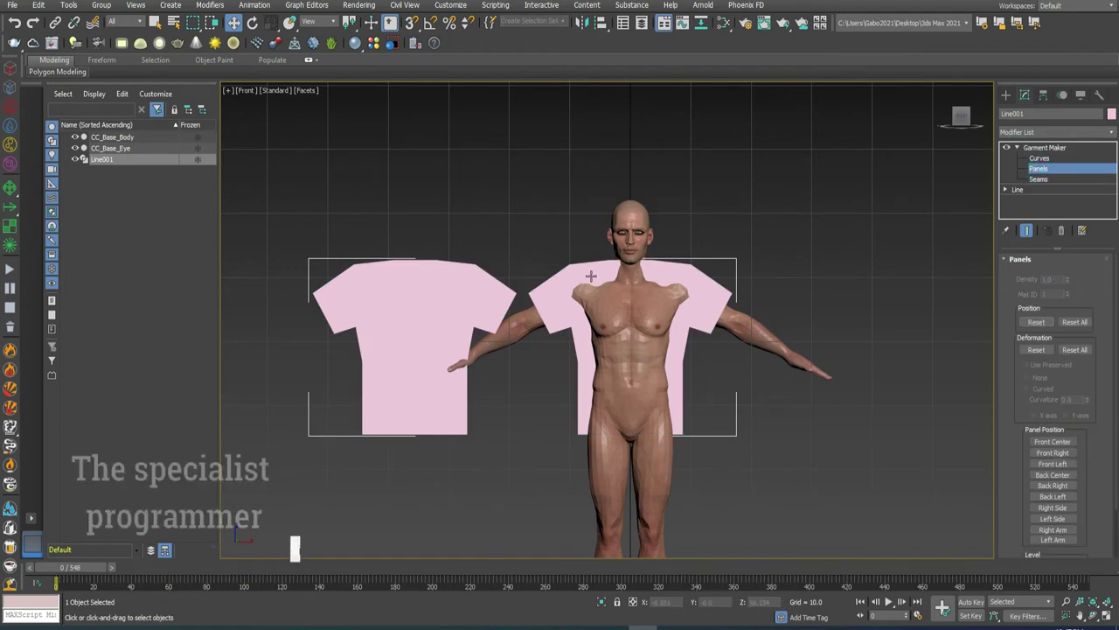
# Restore the four-viewport layout and move the front panel onto the body in the side view
pyautogui.hotkey('alt', 'w')
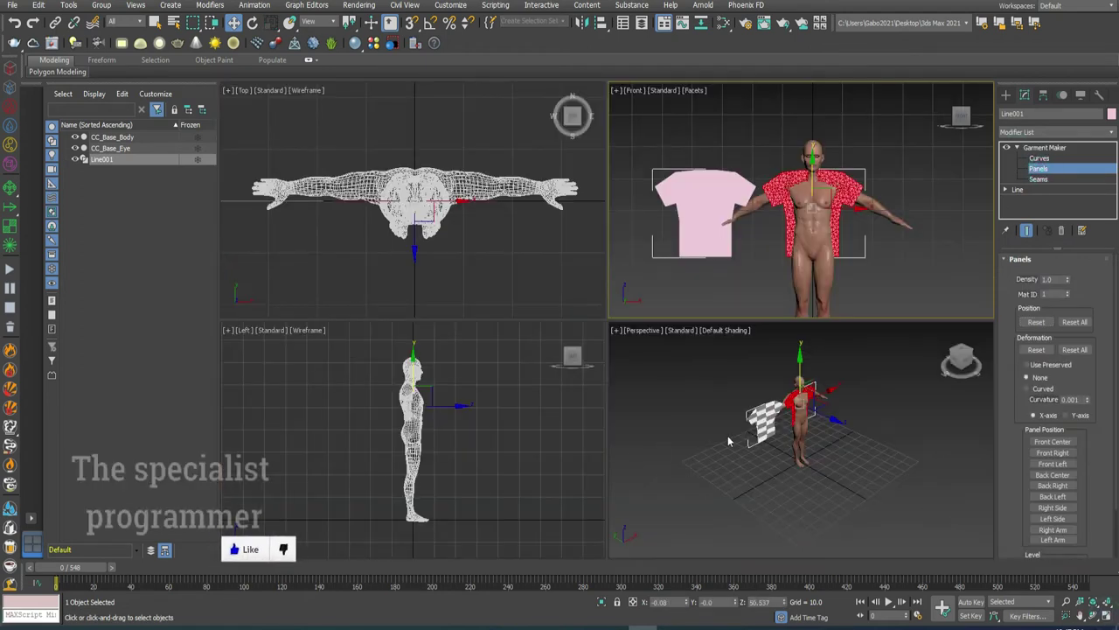
pyautogui.click(456, 403)
pyautogui.moveTo(458, 407); pyautogui.dragTo(470, 404)
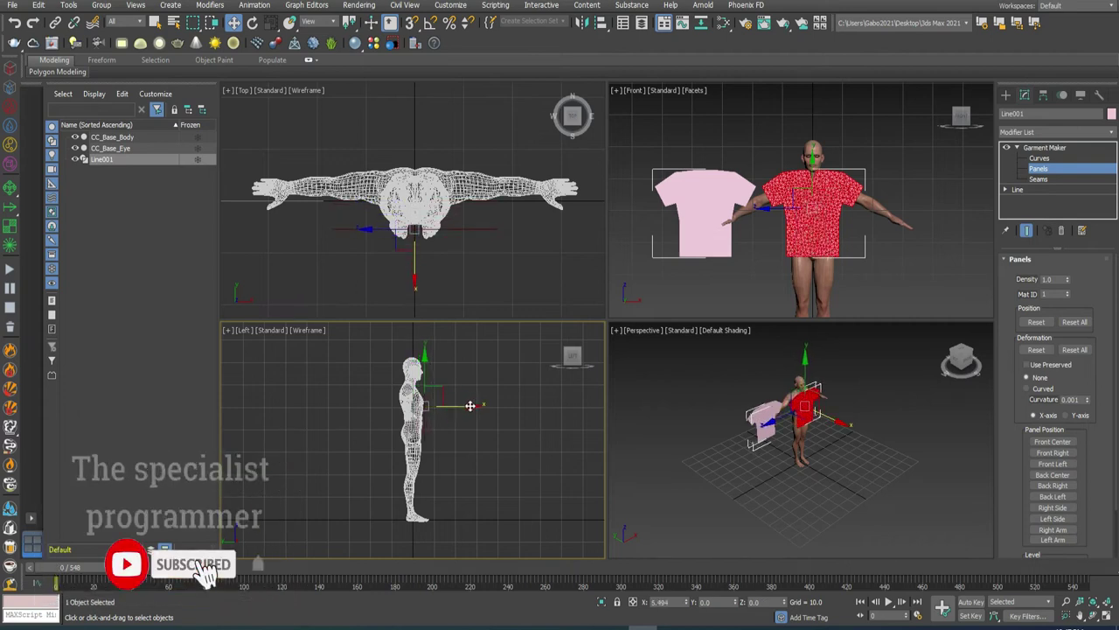
pyautogui.scroll(5, 411, 401)
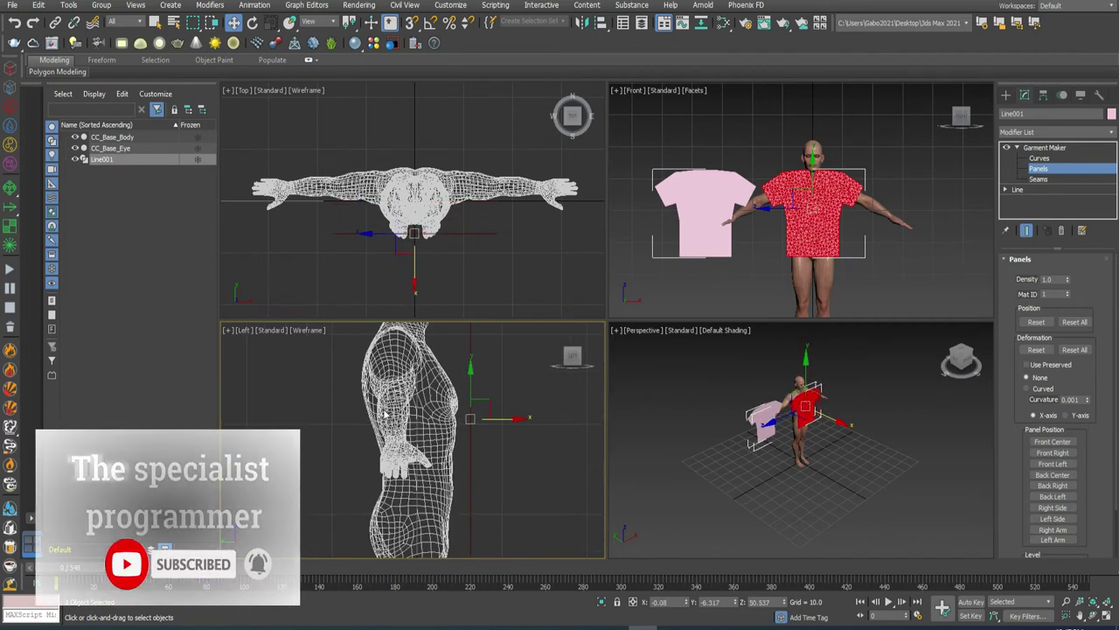
# Move the other garment panel behind the body and align it with the torso
pyautogui.click(706, 211)
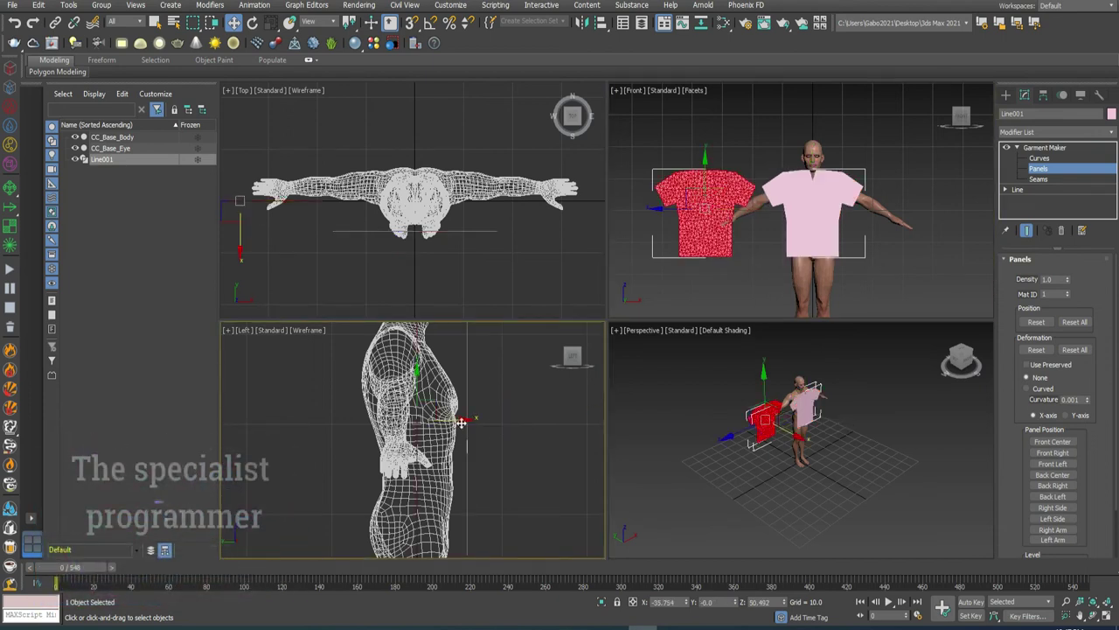
pyautogui.moveTo(452, 423); pyautogui.dragTo(403, 424)
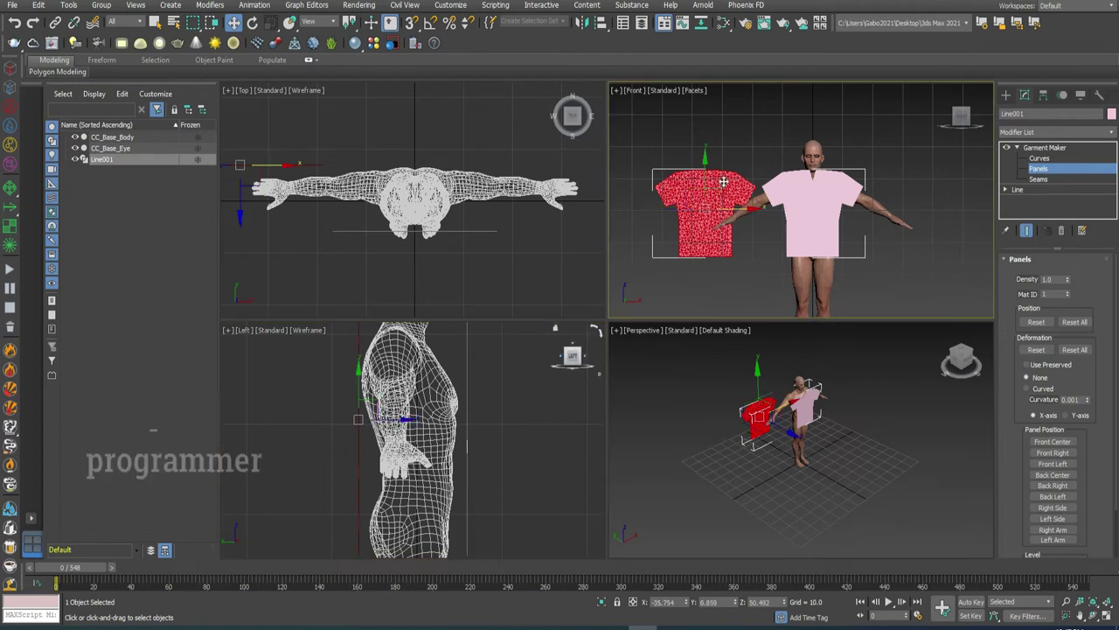
pyautogui.moveTo(756, 208); pyautogui.dragTo(863, 208)
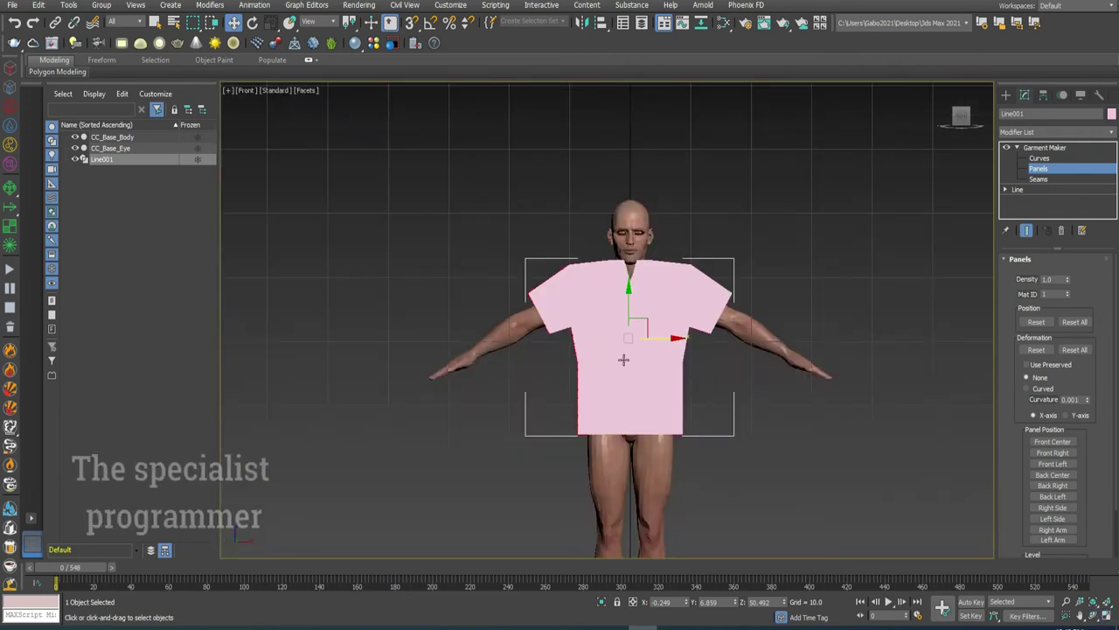
pyautogui.scroll(5, 624, 361)
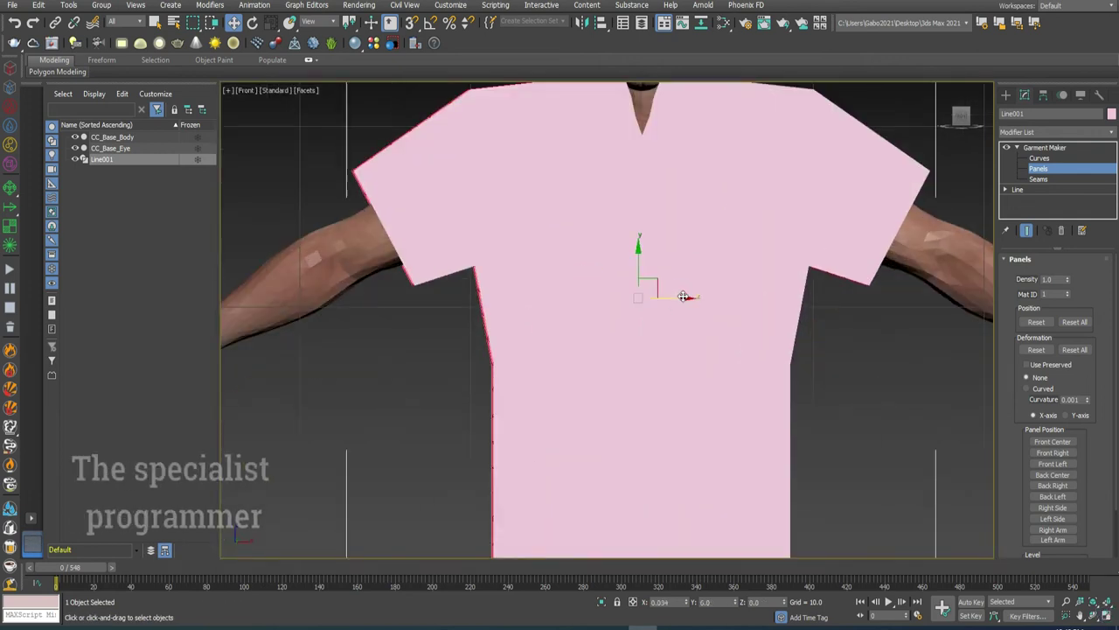
pyautogui.scroll(-5, 660, 354)
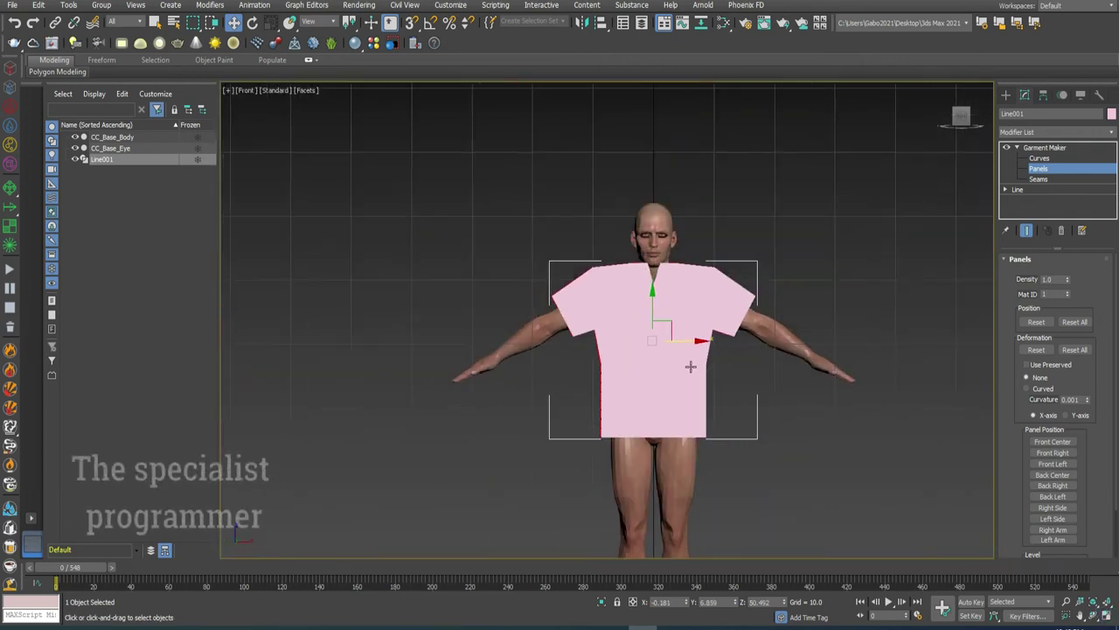
pyautogui.click(1106, 616)
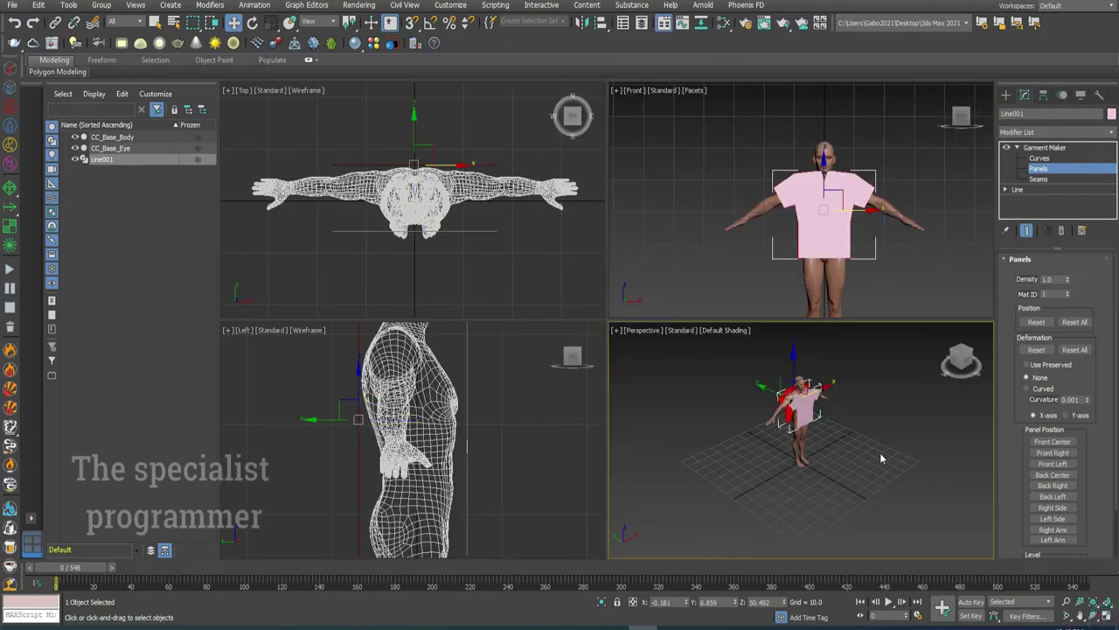
# In a maximized Perspective view, rotate the red back panel about Z to stand behind the torso
pyautogui.click(1107, 617)
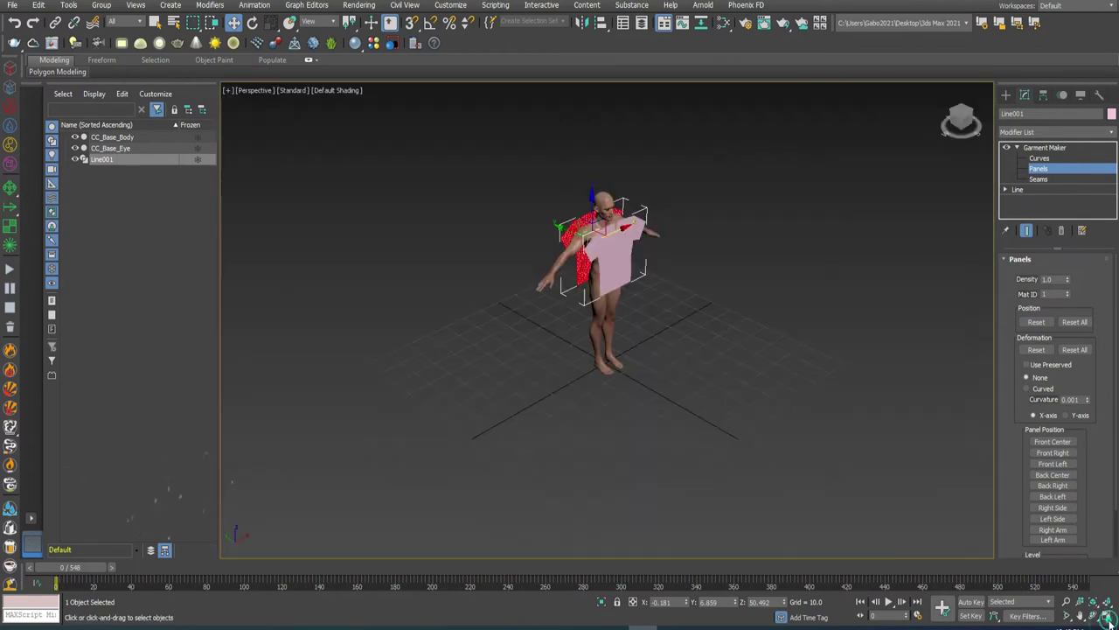
pyautogui.rightClick(562, 225)
pyautogui.click(577, 246)
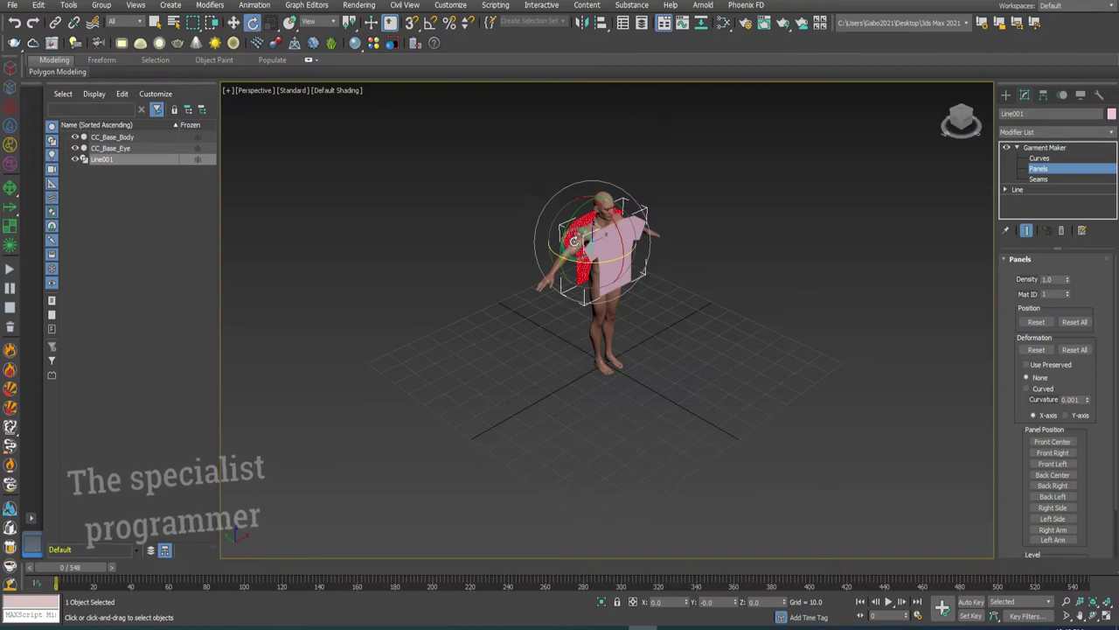
pyautogui.moveTo(582, 260); pyautogui.dragTo(481, 226)
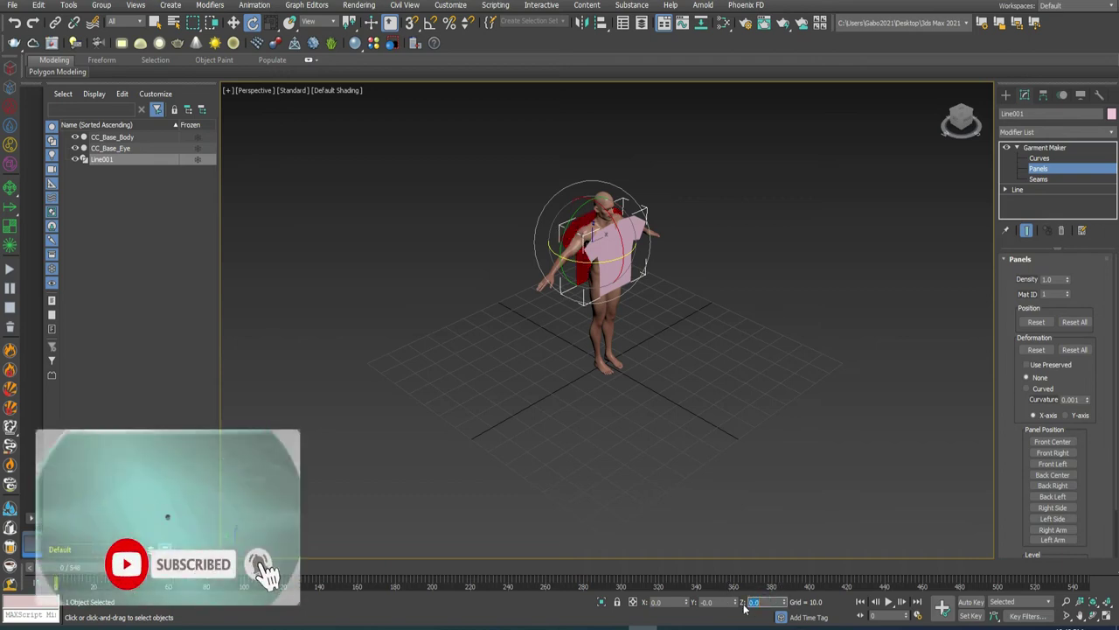
# In Garment Maker Seams mode, sew the first pair of shoulder edges into a seam
pyautogui.click(1038, 179)
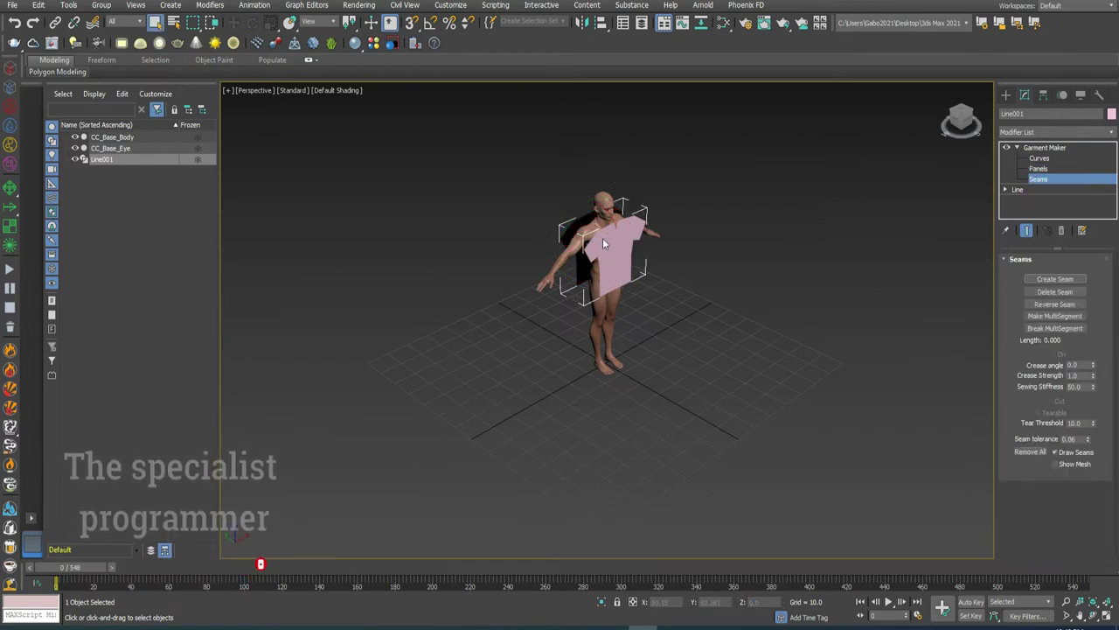
pyautogui.scroll(5, 602, 238)
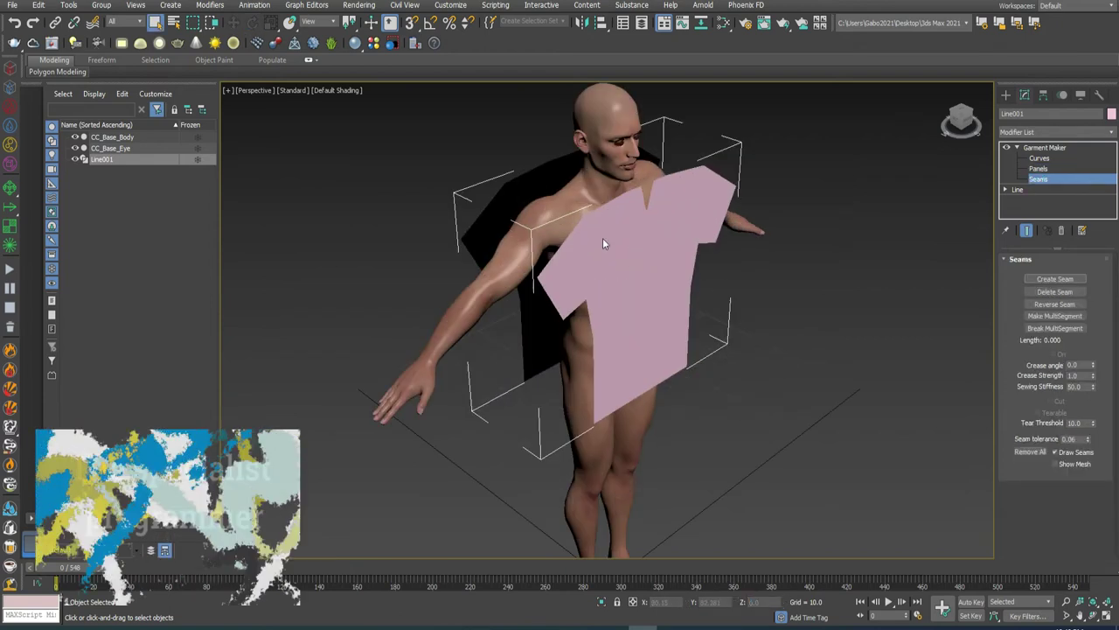
pyautogui.click(529, 173)
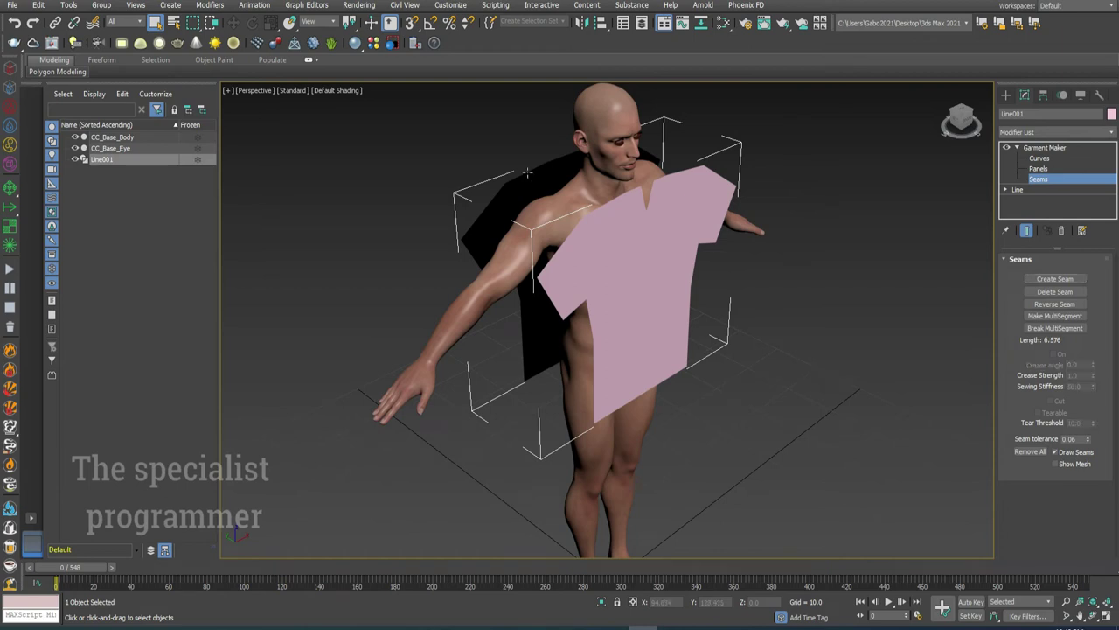
pyautogui.keyDown('ctrl'); pyautogui.click(603, 203); pyautogui.keyUp('ctrl')
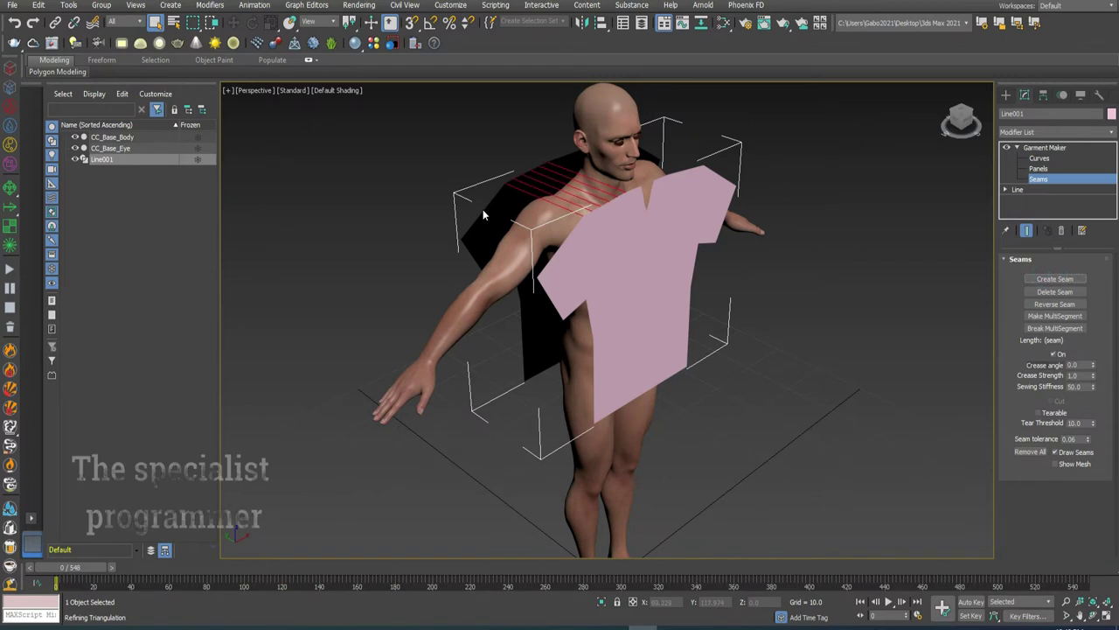
pyautogui.click(559, 254)
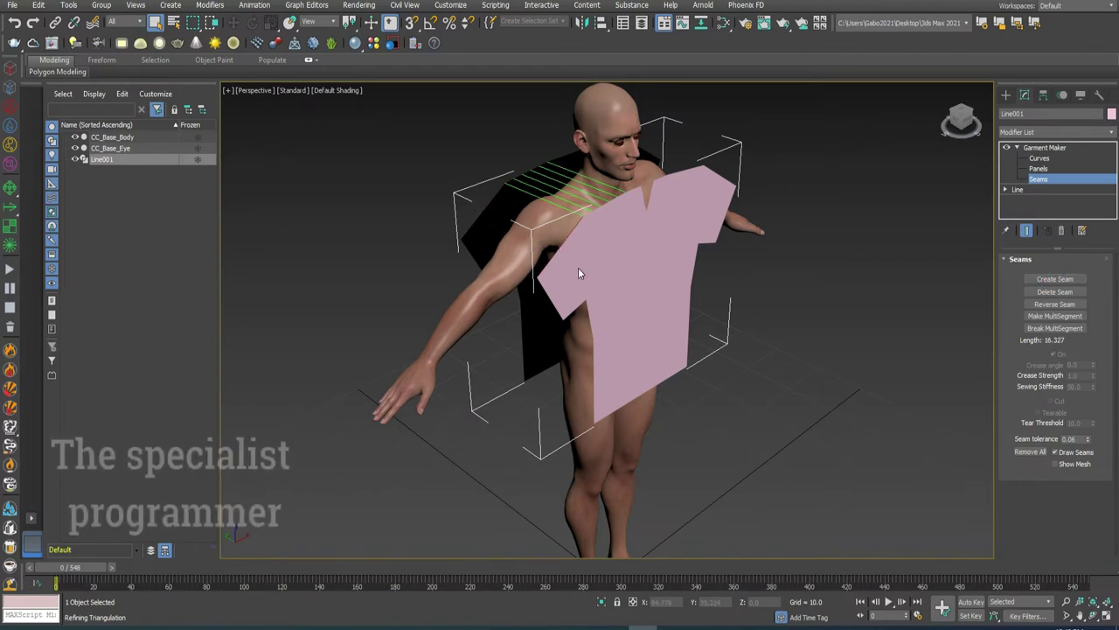
pyautogui.click(1055, 278)
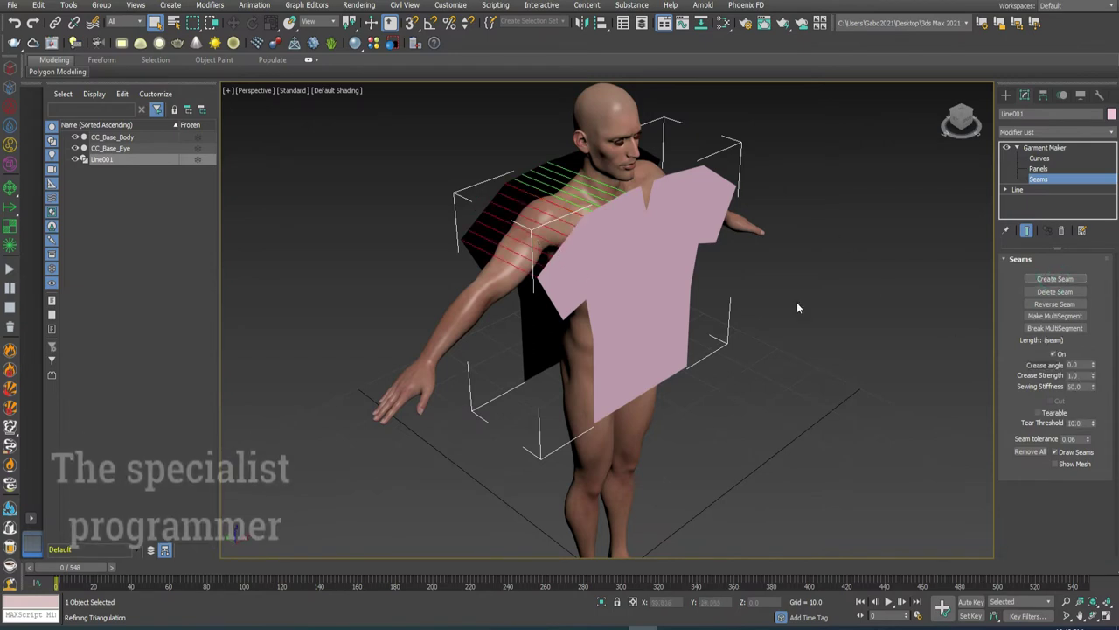
# From the front view, join a side edge of the front and back panels with a seam
pyautogui.click(955, 125)
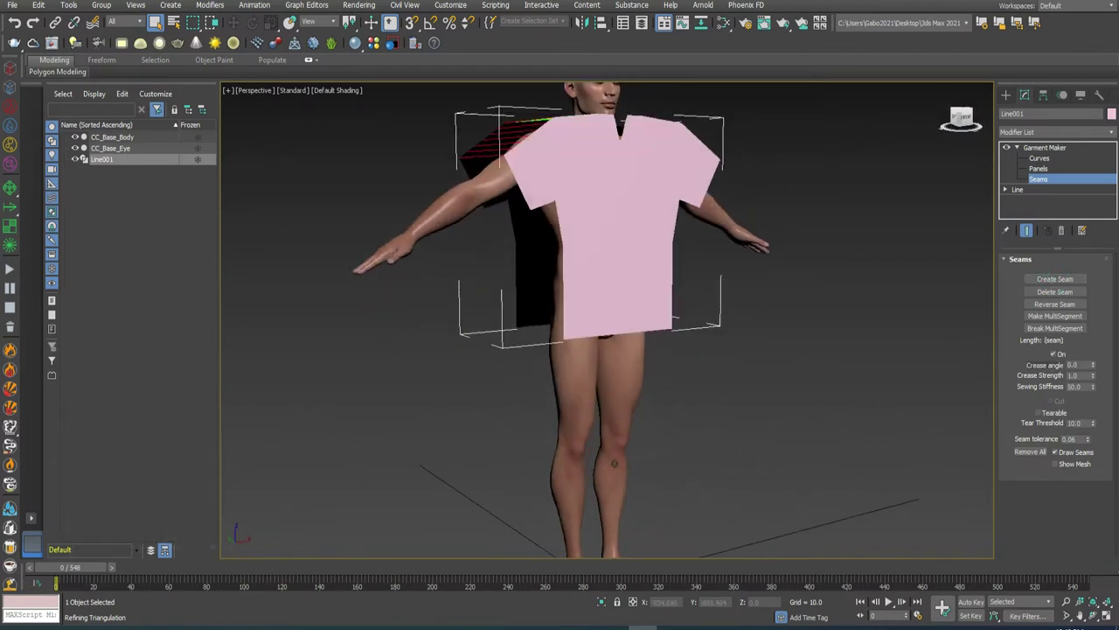
pyautogui.click(489, 205)
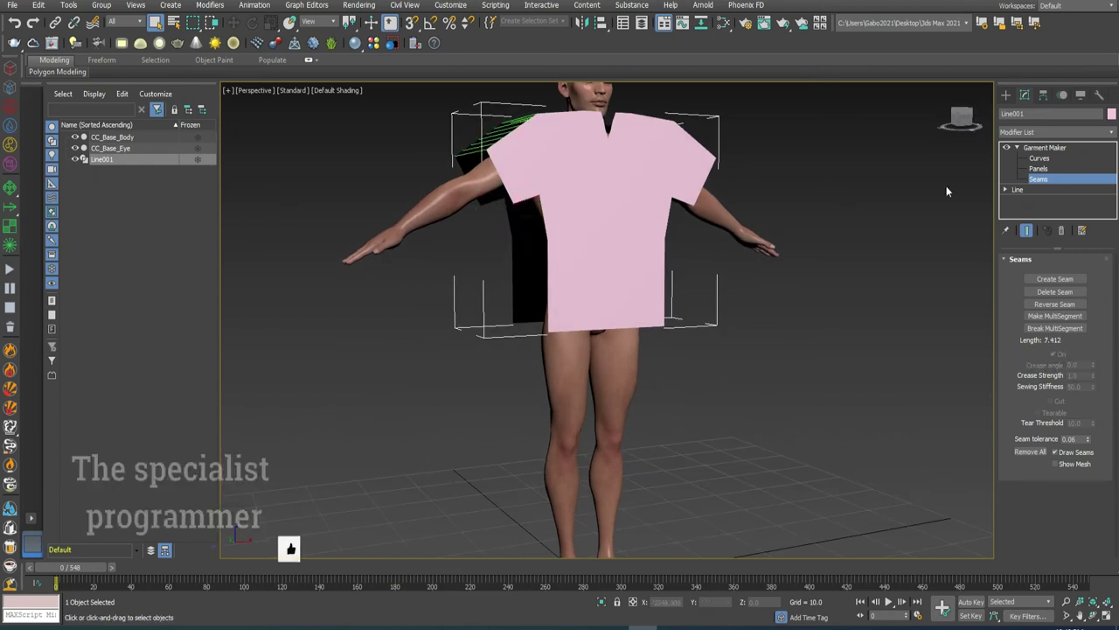
pyautogui.click(1055, 281)
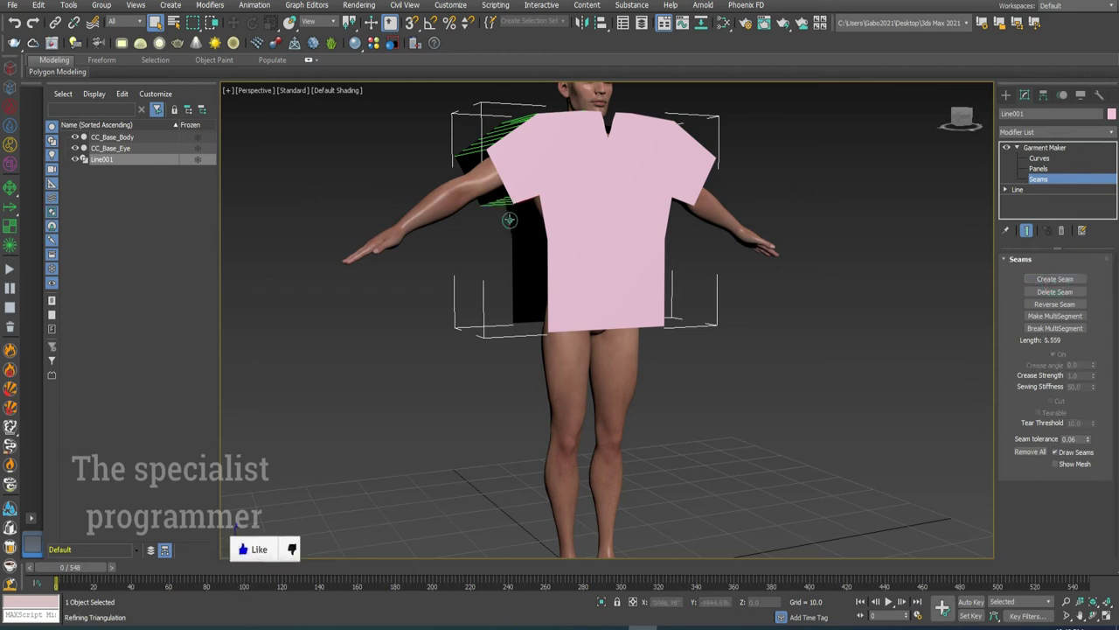
pyautogui.click(477, 287)
pyautogui.click(550, 281)
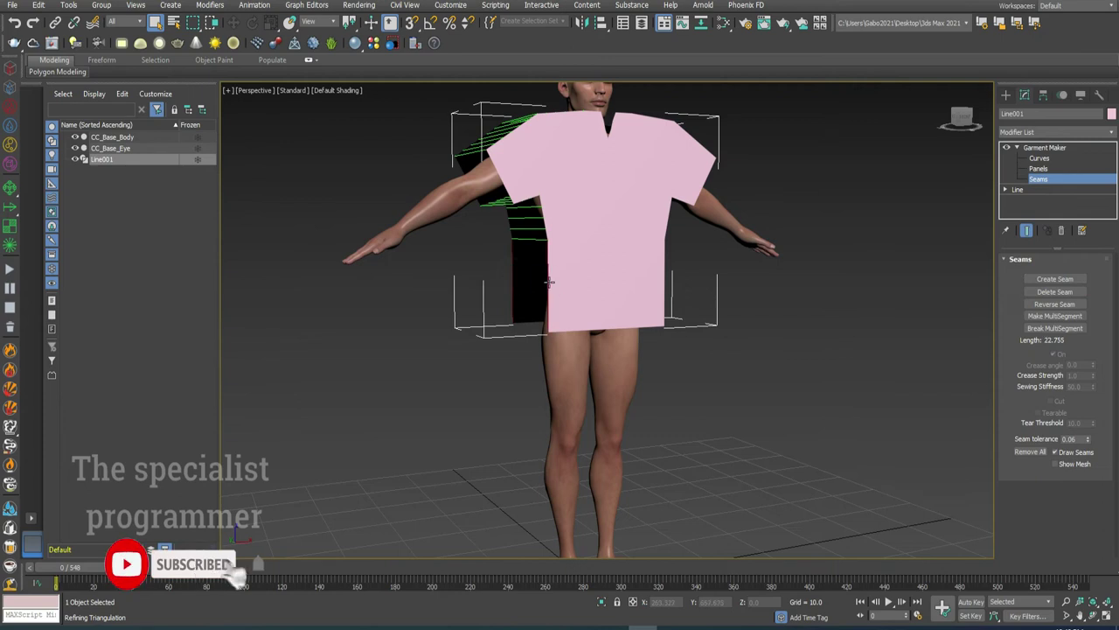
pyautogui.click(1036, 279)
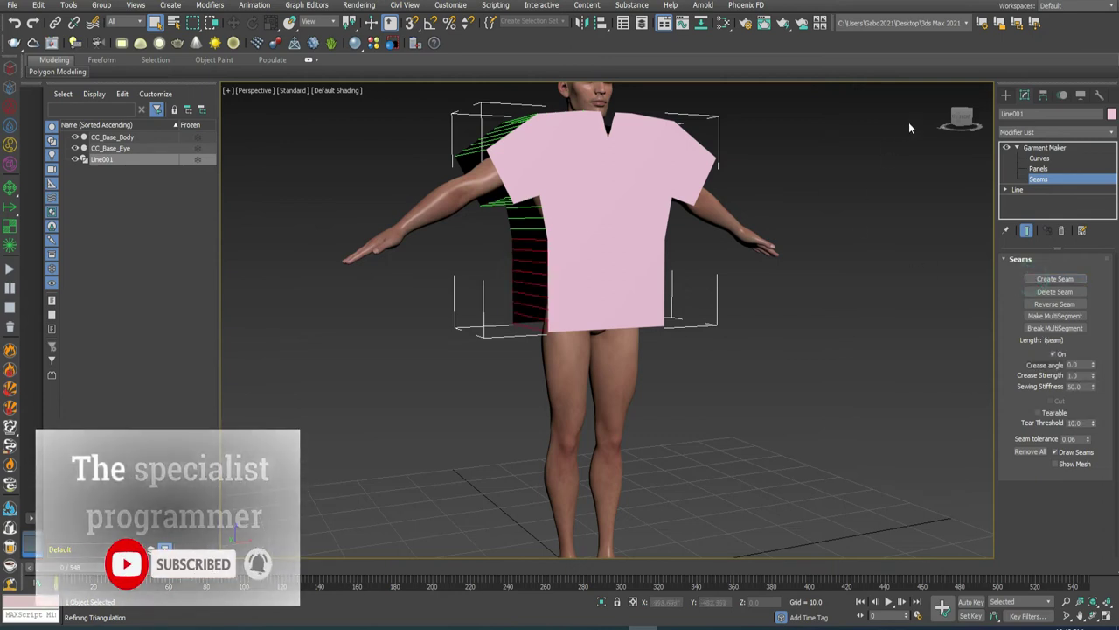
# From above, sew the other shoulder's panel edges together
pyautogui.moveTo(963, 123); pyautogui.dragTo(627, 175)
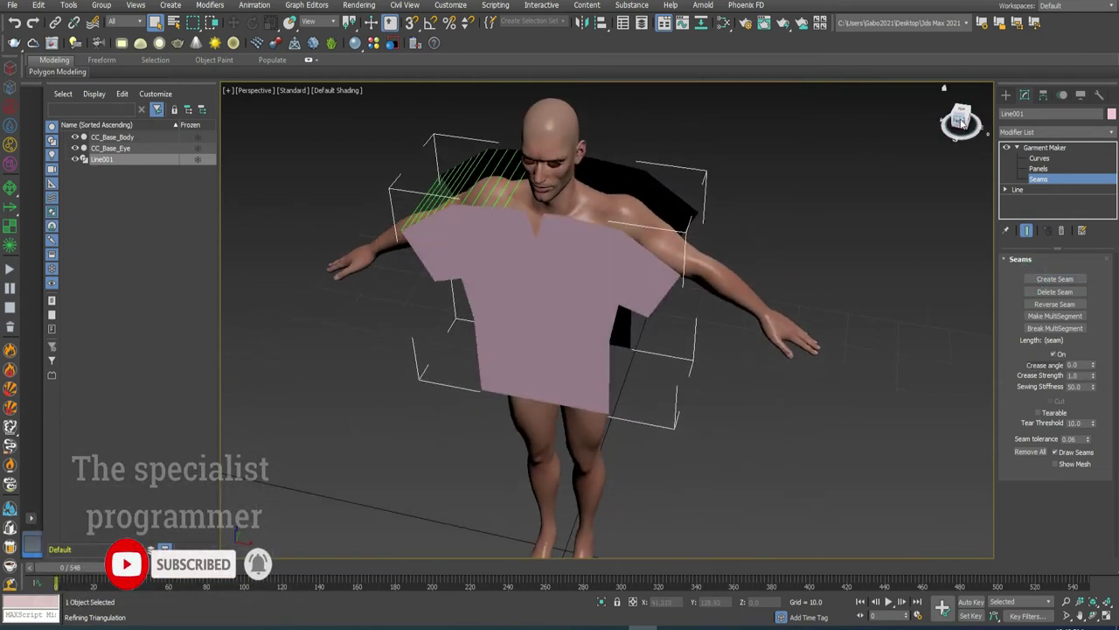
pyautogui.click(613, 162)
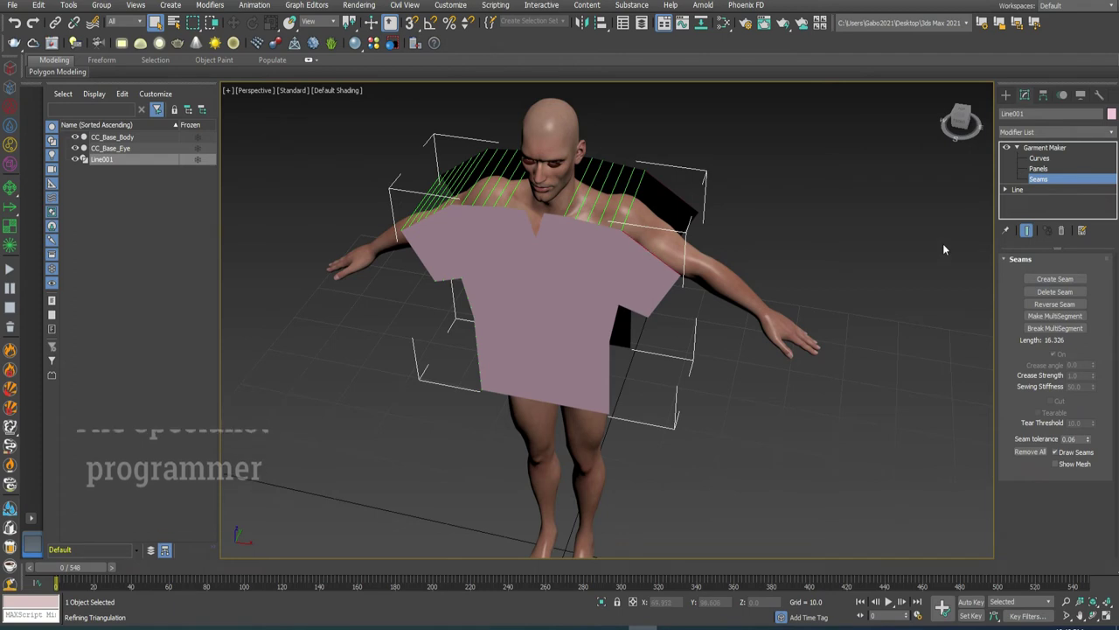
pyautogui.click(1040, 279)
# Seam the remaining side and armpit edge pairs, then check the seams from the Home view
pyautogui.click(960, 128)
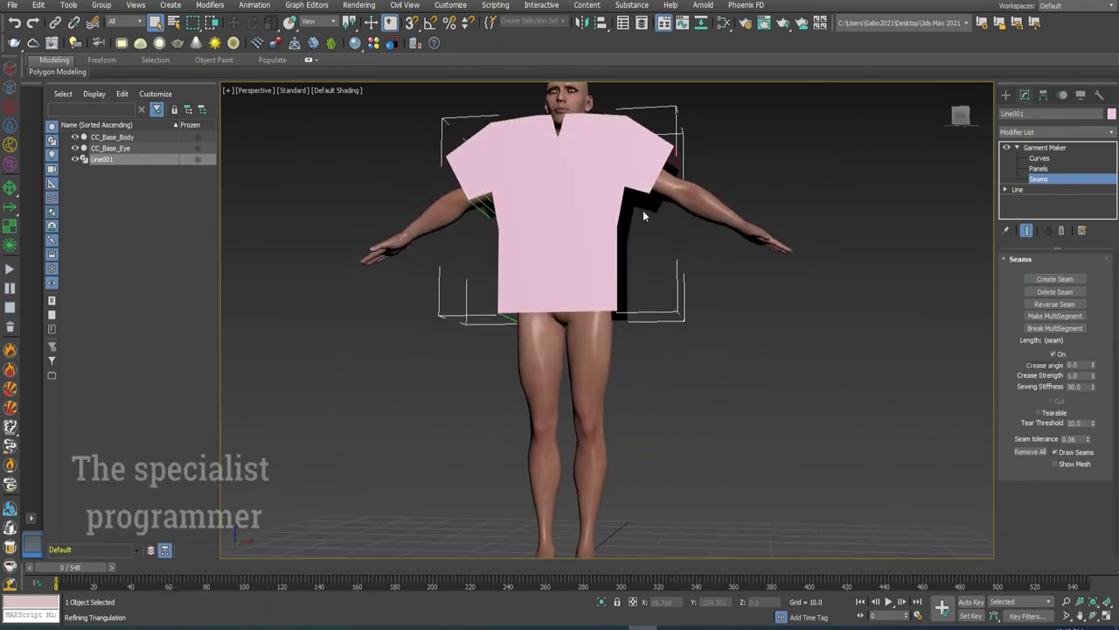
pyautogui.click(643, 210)
pyautogui.click(1043, 280)
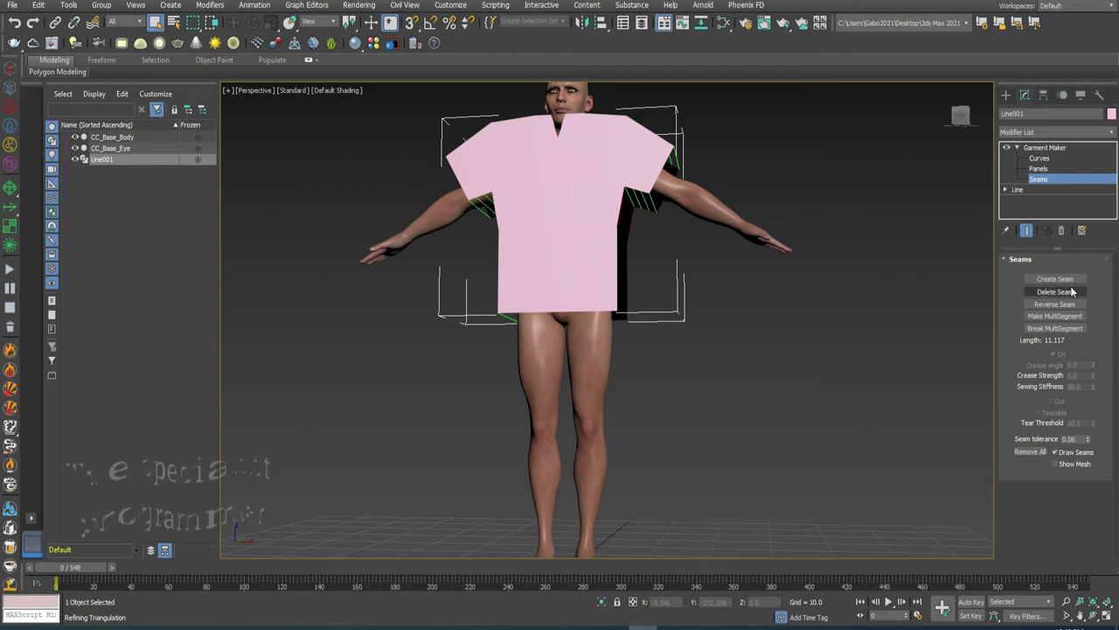
pyautogui.click(621, 276)
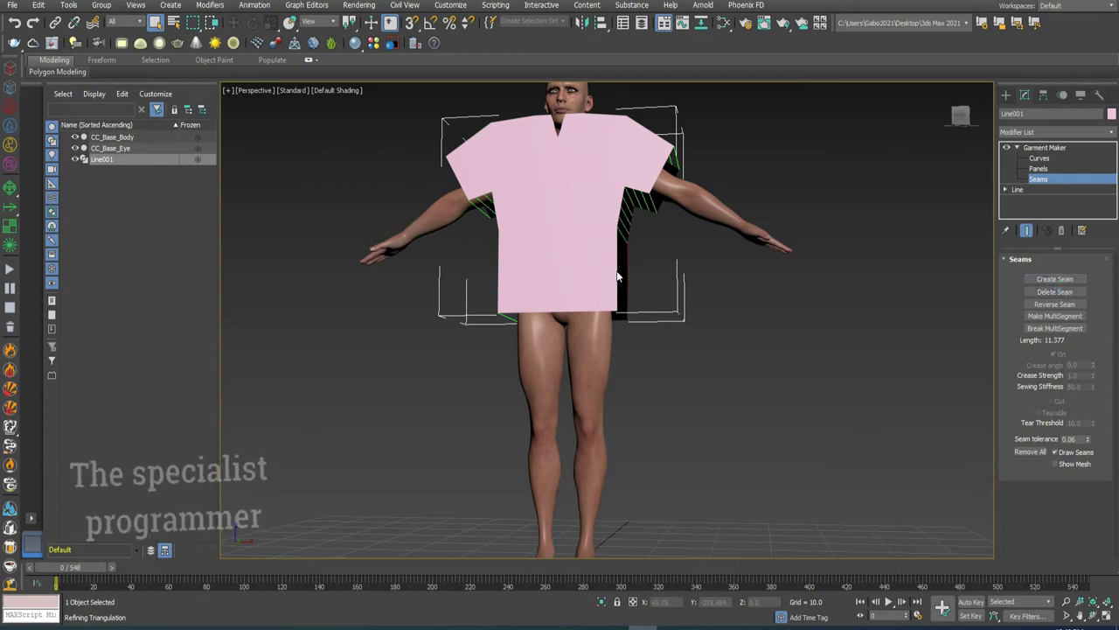
pyautogui.click(882, 257)
pyautogui.moveTo(968, 122)
pyautogui.mouseDown()
pyautogui.moveTo(926, 124)
pyautogui.moveTo(962, 122)
pyautogui.mouseUp()
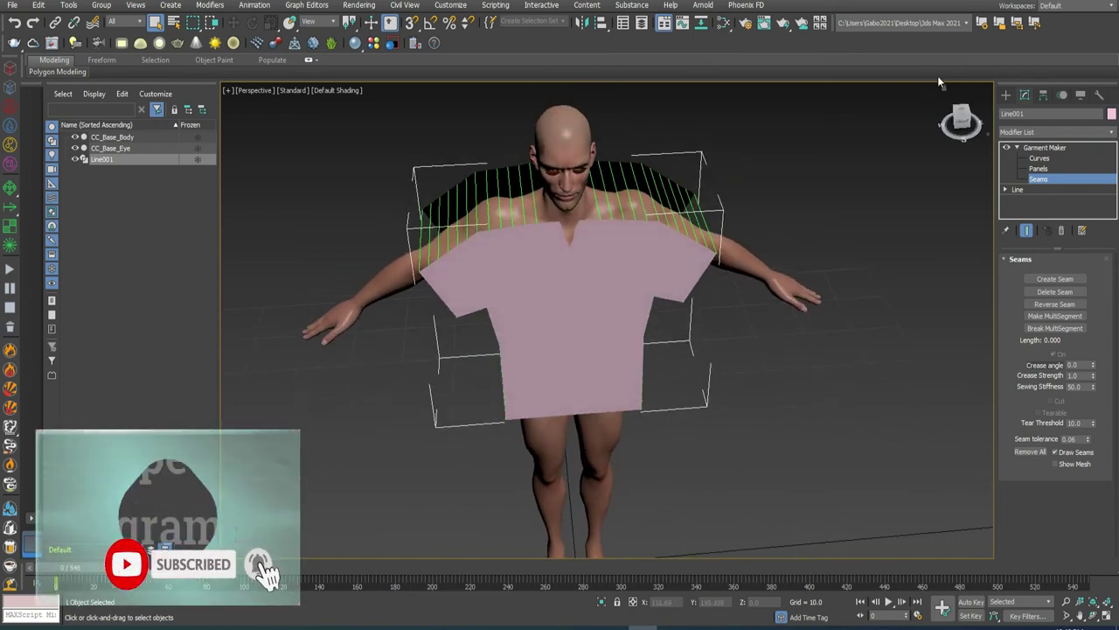
pyautogui.click(934, 101)
# Add a Cloth modifier to the top level of the garment
pyautogui.scroll(3, 691, 349)
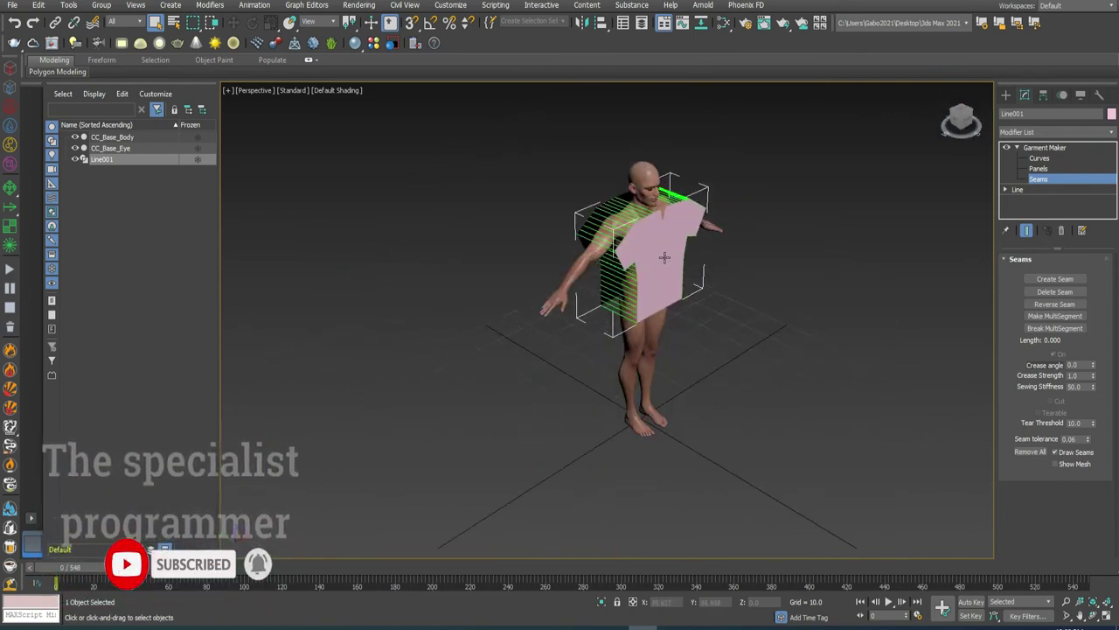
pyautogui.scroll(3, 661, 233)
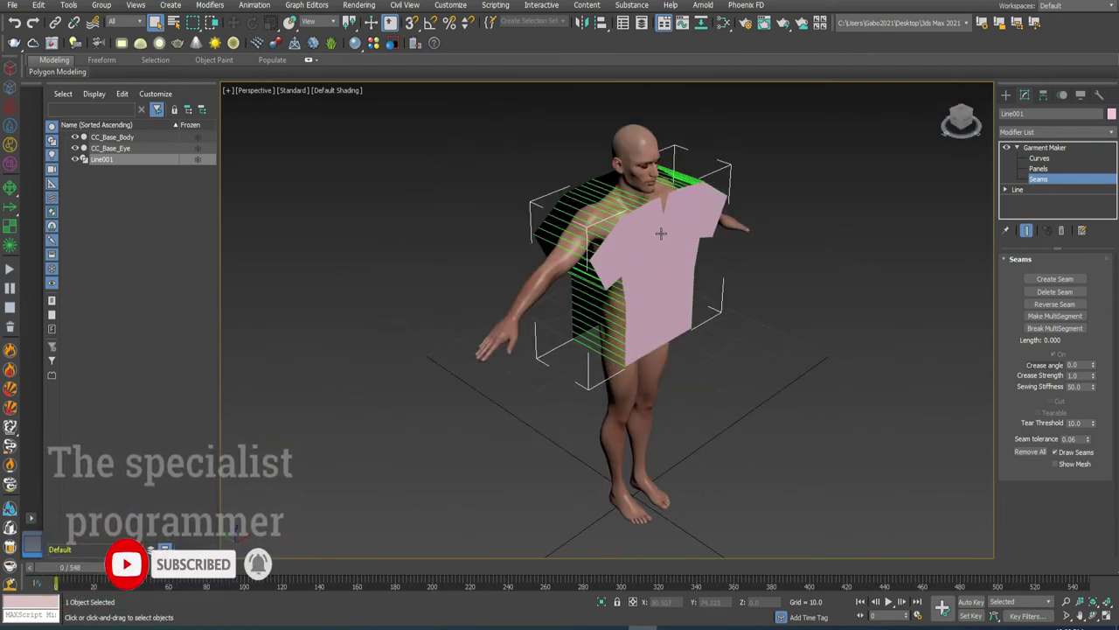
pyautogui.click(1044, 147)
pyautogui.click(1074, 132)
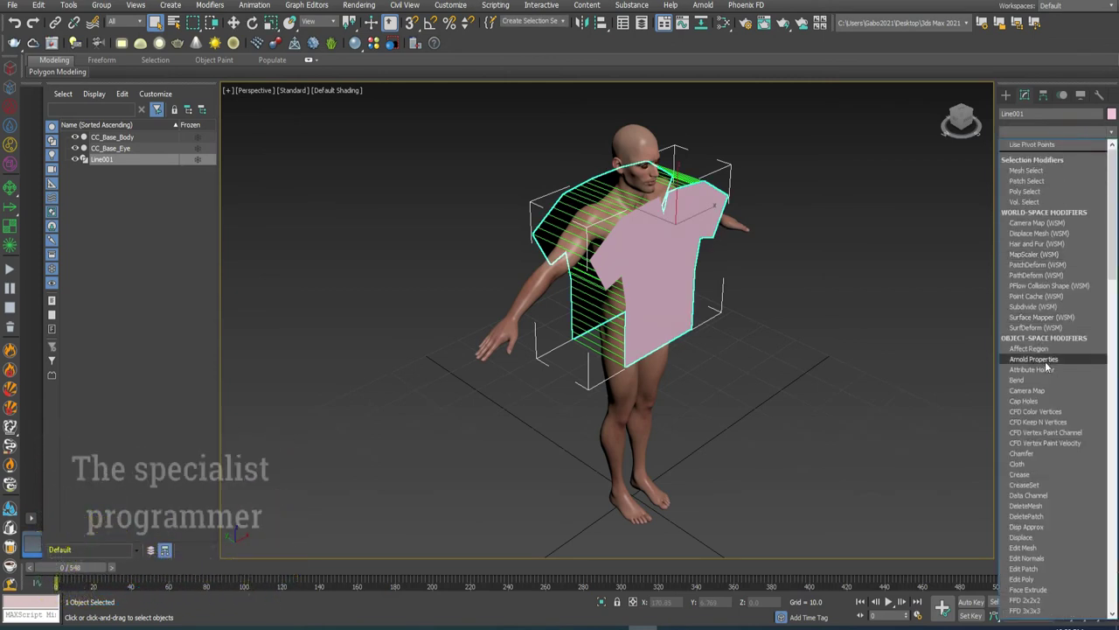
pyautogui.click(1023, 464)
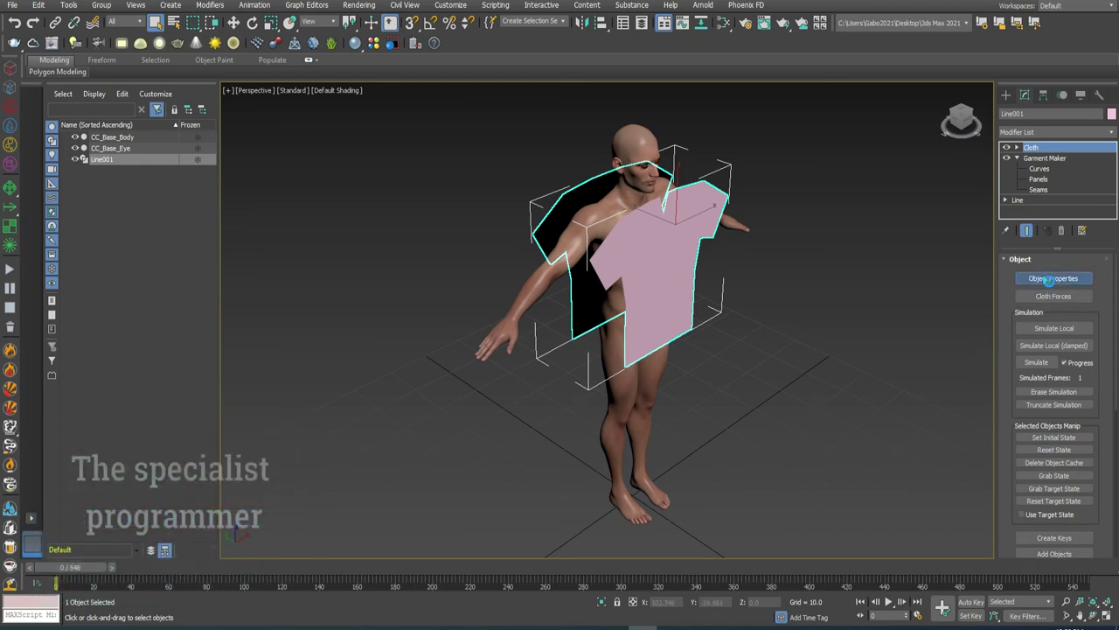
# In Cloth Object Properties, add CC_Base_Body and CC_Base_Eye to the simulation
pyautogui.click(1048, 278)
pyautogui.moveTo(529, 82); pyautogui.dragTo(532, 58)
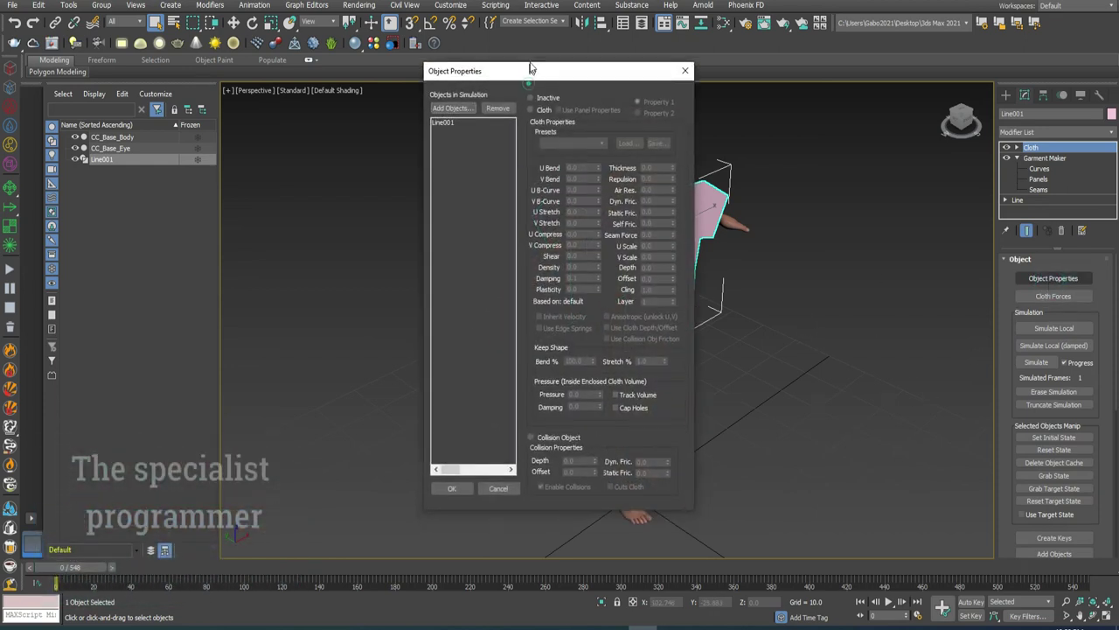
pyautogui.click(452, 101)
pyautogui.click(95, 82)
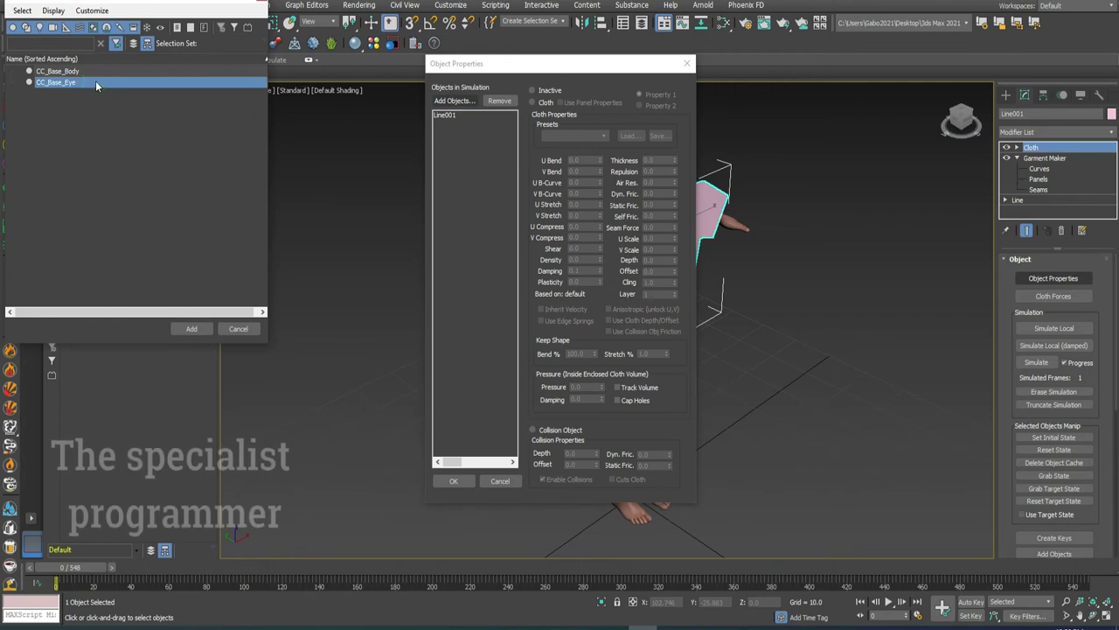
pyautogui.keyDown('ctrl'); pyautogui.click(91, 71); pyautogui.keyUp('ctrl')
pyautogui.click(187, 328)
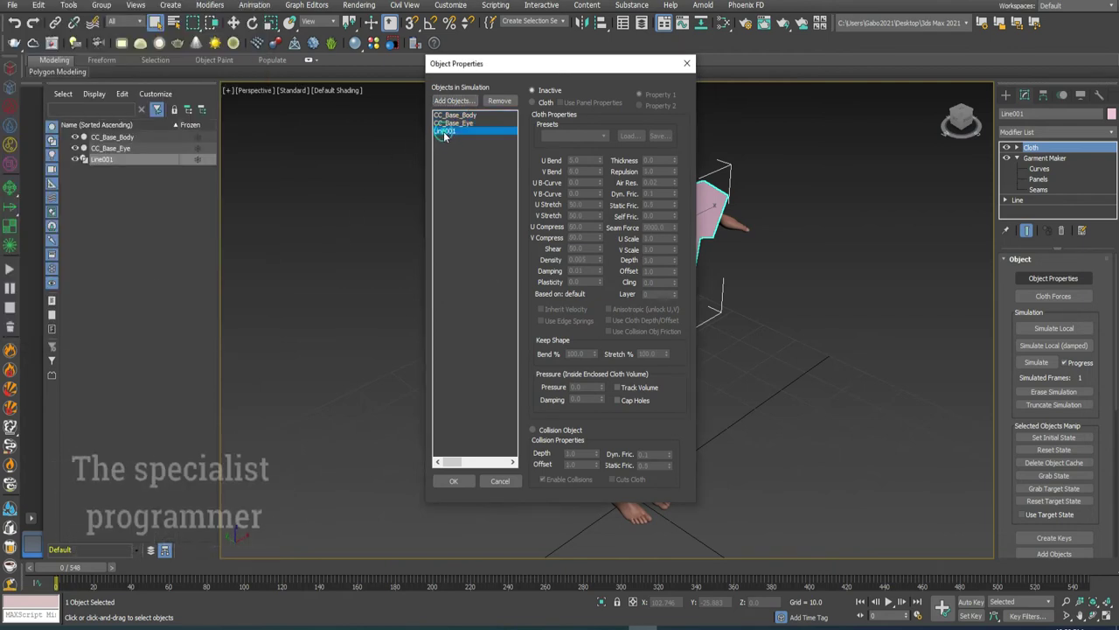
# Set Line001 as Cloth with the Cotton preset and confirm the properties
pyautogui.click(584, 131)
pyautogui.click(541, 103)
pyautogui.click(583, 136)
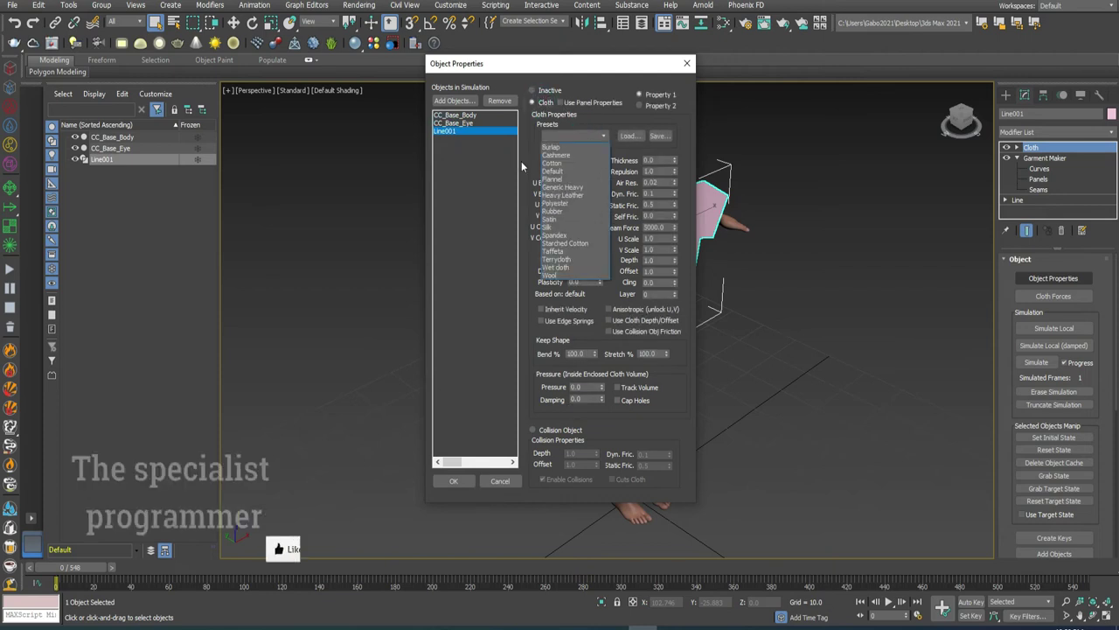
pyautogui.click(564, 163)
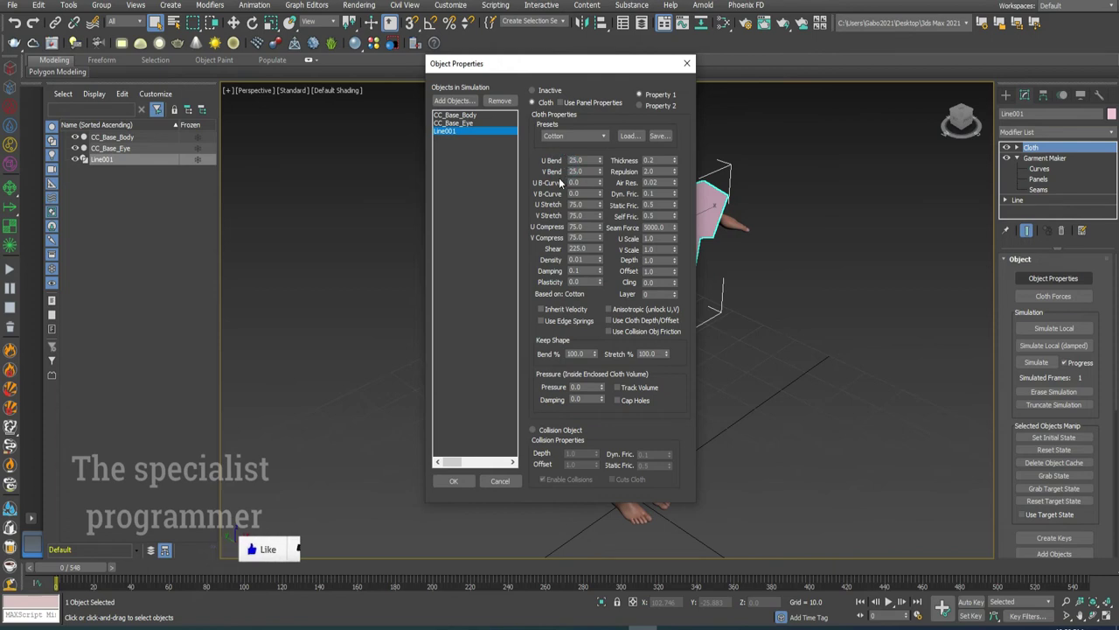
pyautogui.keyDown('ctrl'); pyautogui.click(462, 116); pyautogui.keyUp('ctrl')
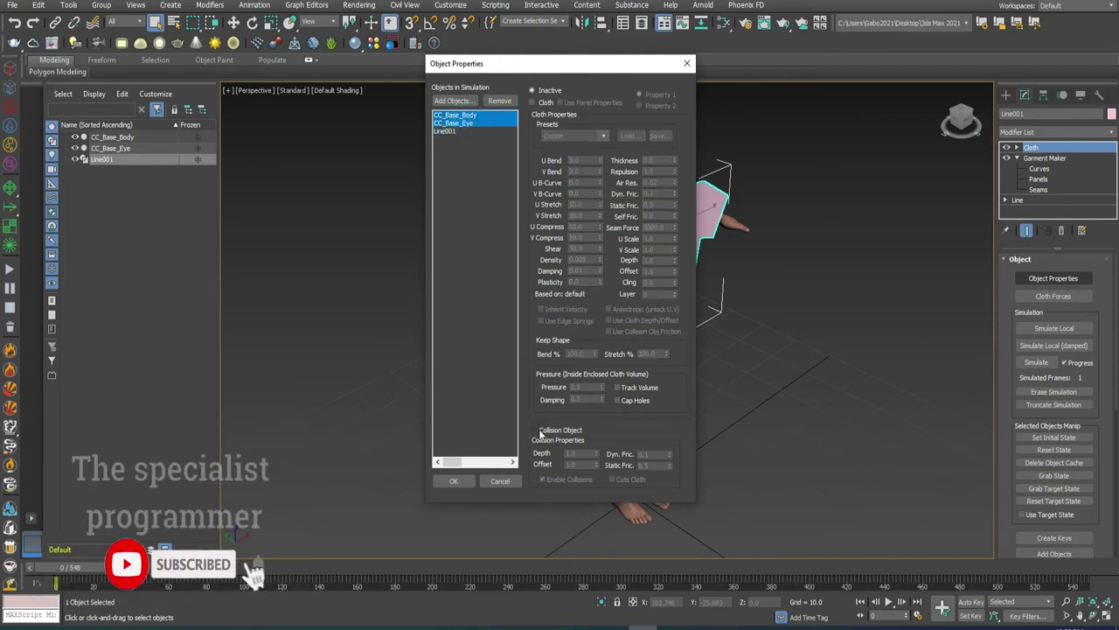
pyautogui.click(453, 480)
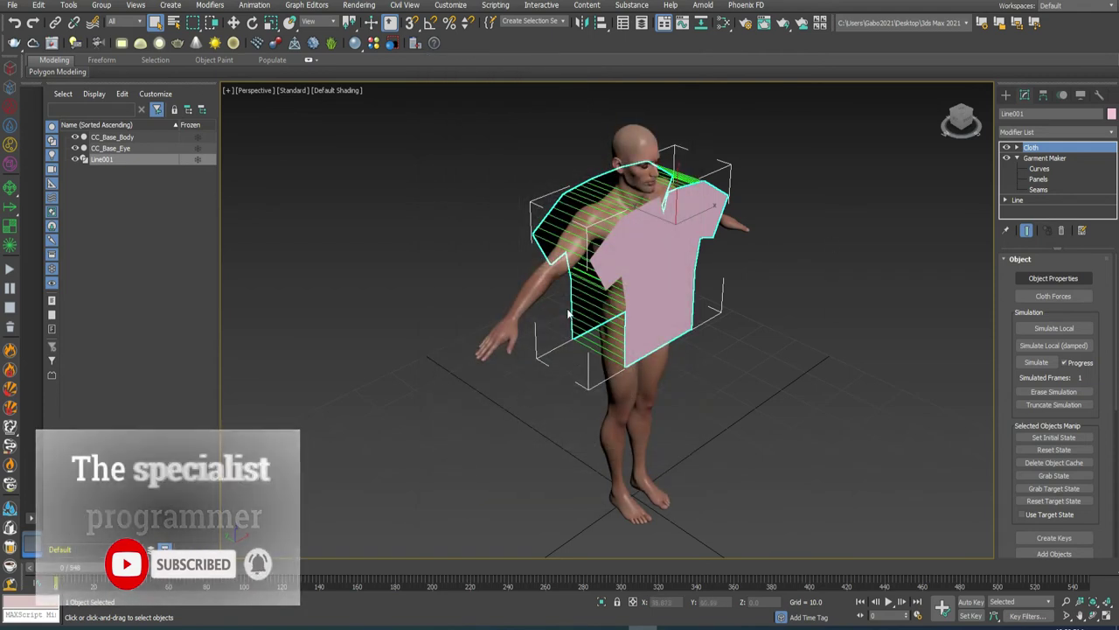
# Run and stop a local cloth simulation, then check the drape from right and front views
pyautogui.click(1064, 328)
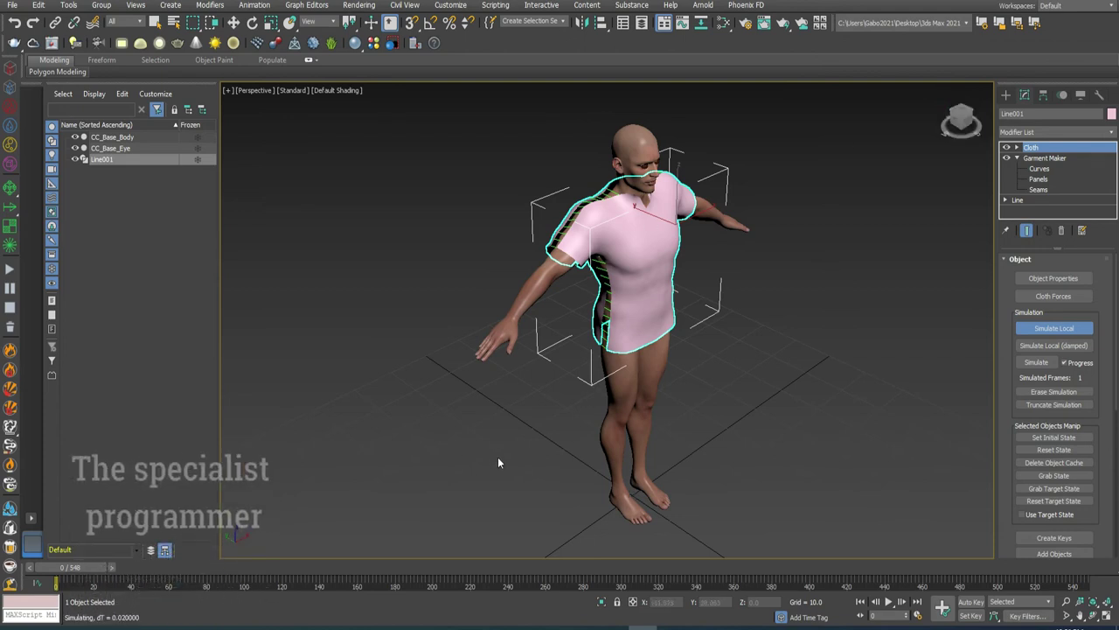
pyautogui.click(1046, 329)
pyautogui.moveTo(961, 122); pyautogui.dragTo(960, 121)
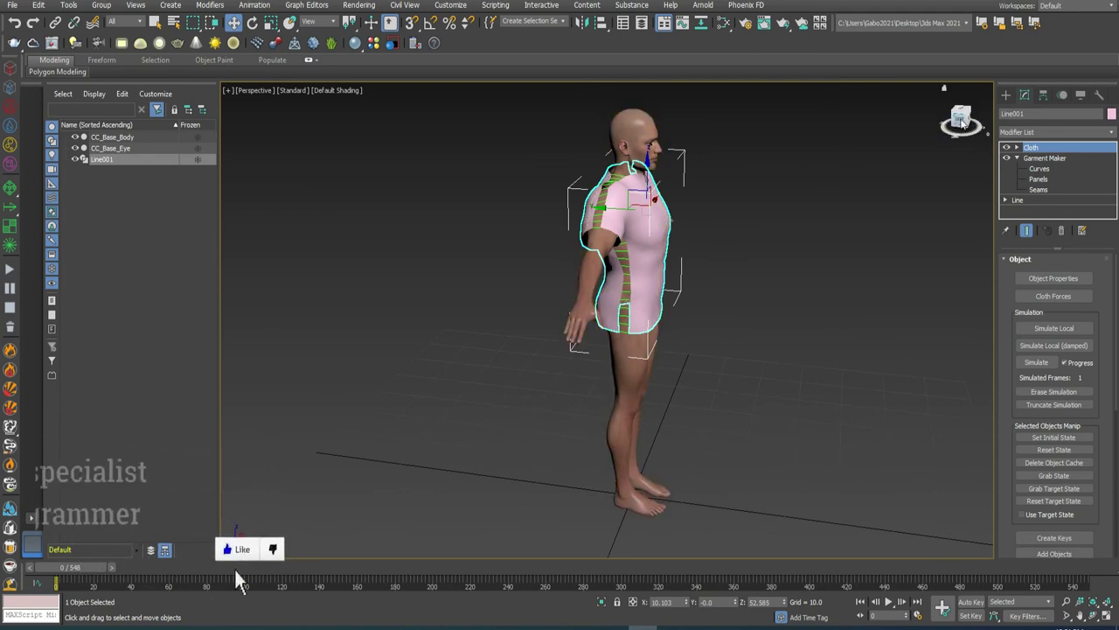
pyautogui.keyDown('alt'); pyautogui.moveTo(525, 393); pyautogui.dragTo(612, 393, button='middle'); pyautogui.keyUp('alt')
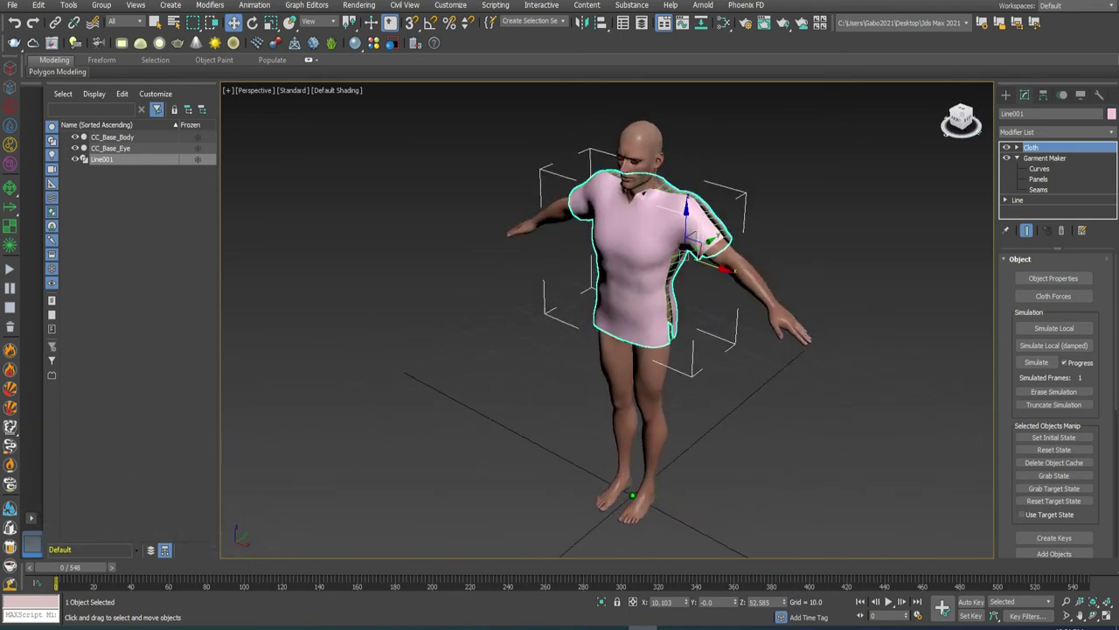
pyautogui.click(965, 128)
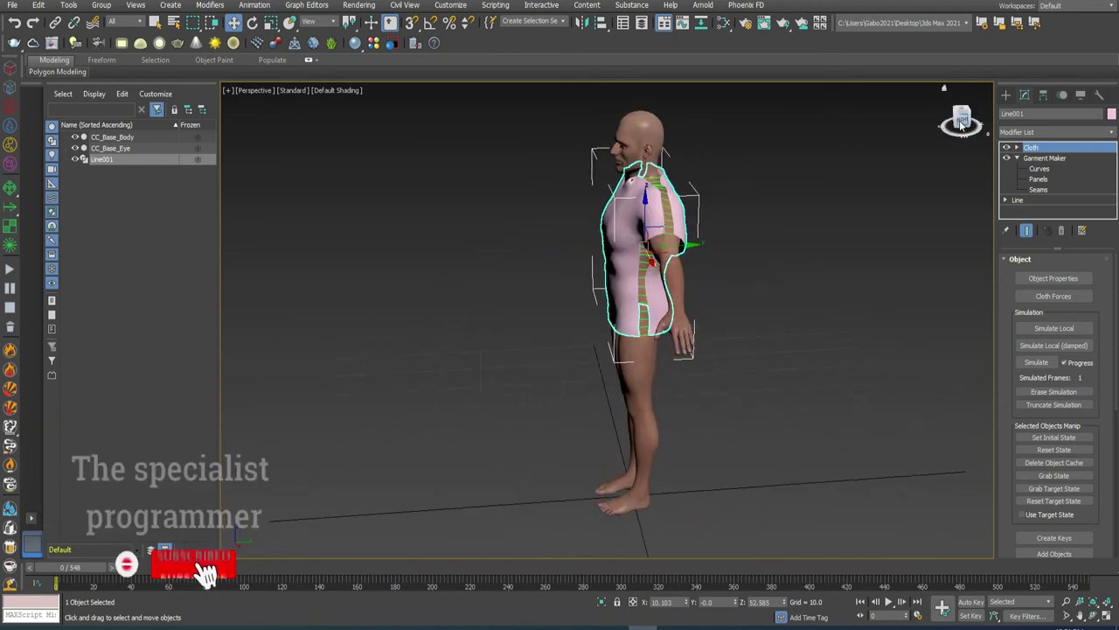
pyautogui.click(959, 125)
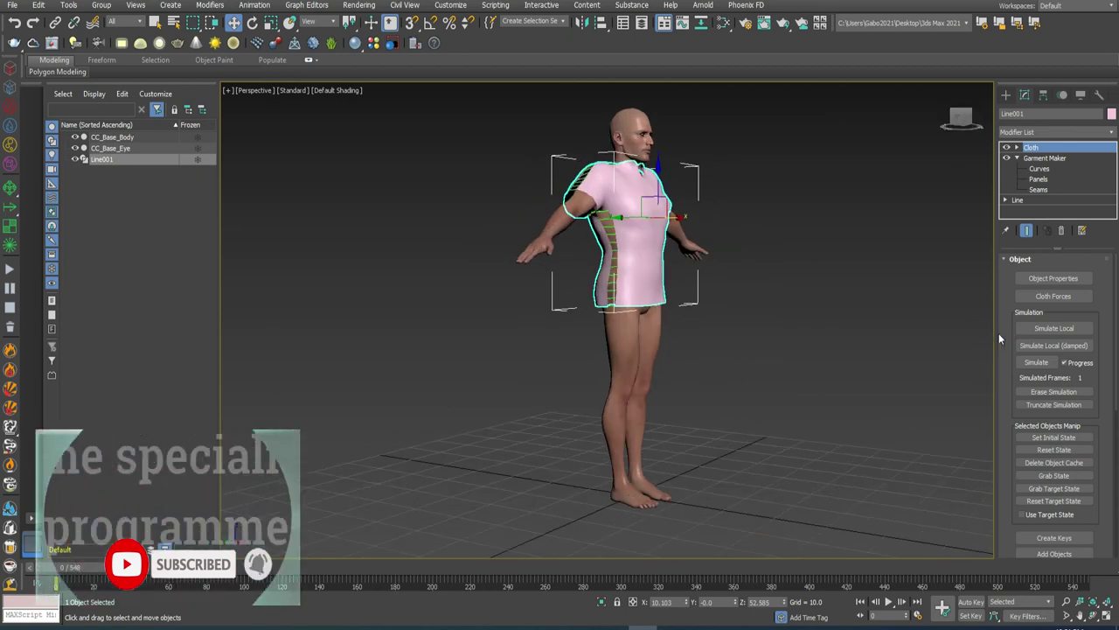
# Check the Simulation Parameters, then run and stop another local simulation so the shirt fits
pyautogui.scroll(-2, 1041, 367)
pyautogui.scroll(-3, 1048, 401)
pyautogui.scroll(-3, 1048, 401)
pyautogui.scroll(-2, 1048, 401)
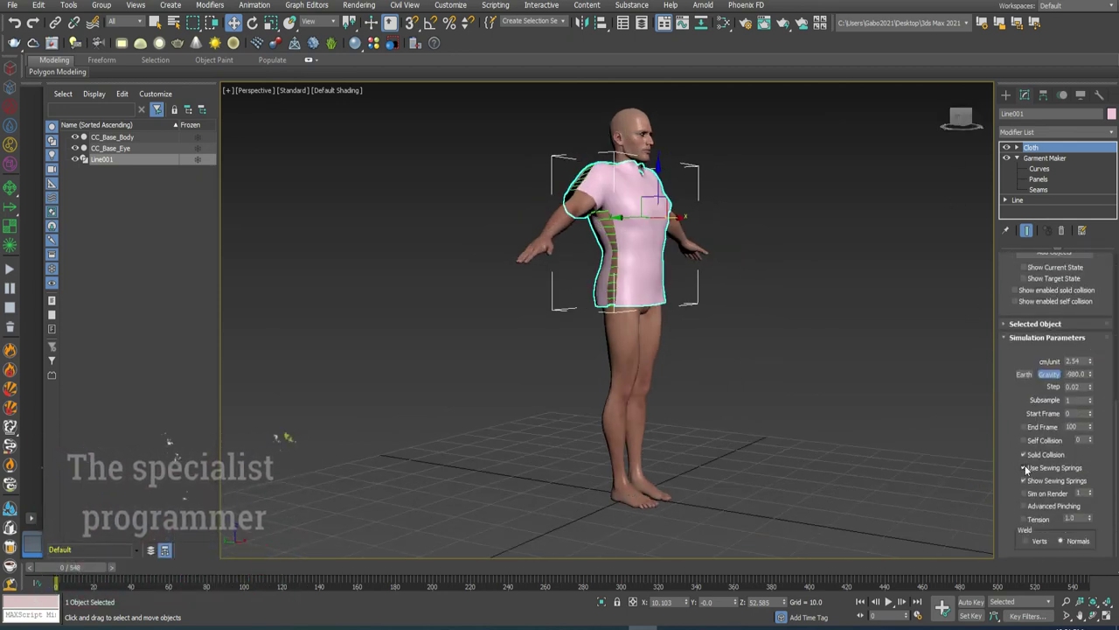
pyautogui.scroll(3, 1093, 367)
pyautogui.scroll(3, 1112, 348)
pyautogui.scroll(1, 1106, 343)
pyautogui.scroll(1, 1089, 330)
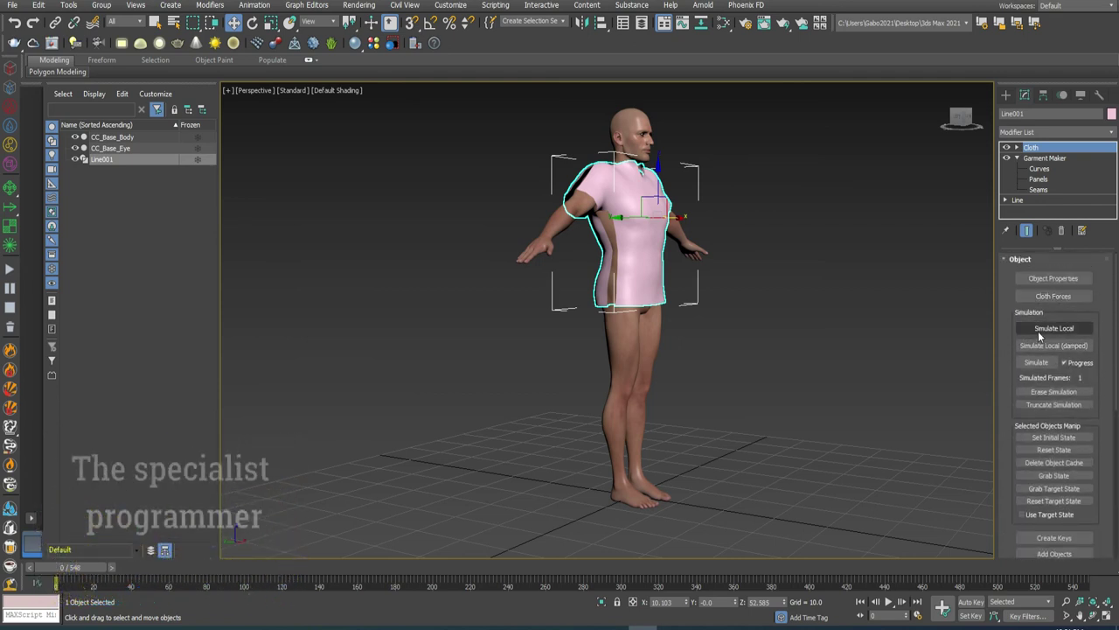
pyautogui.click(1051, 327)
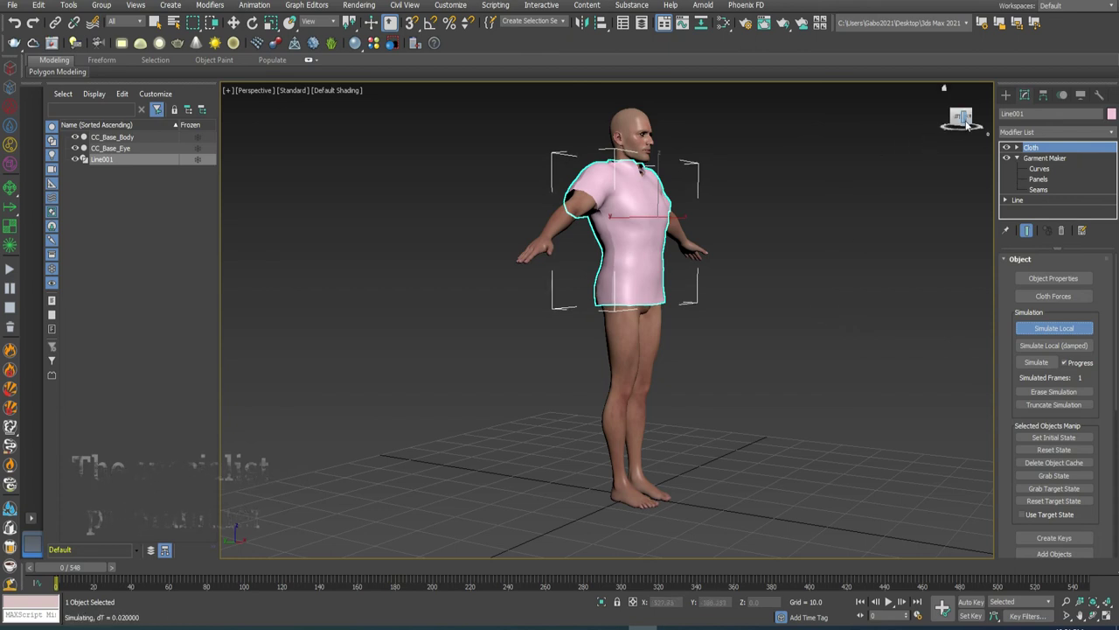
pyautogui.click(1057, 330)
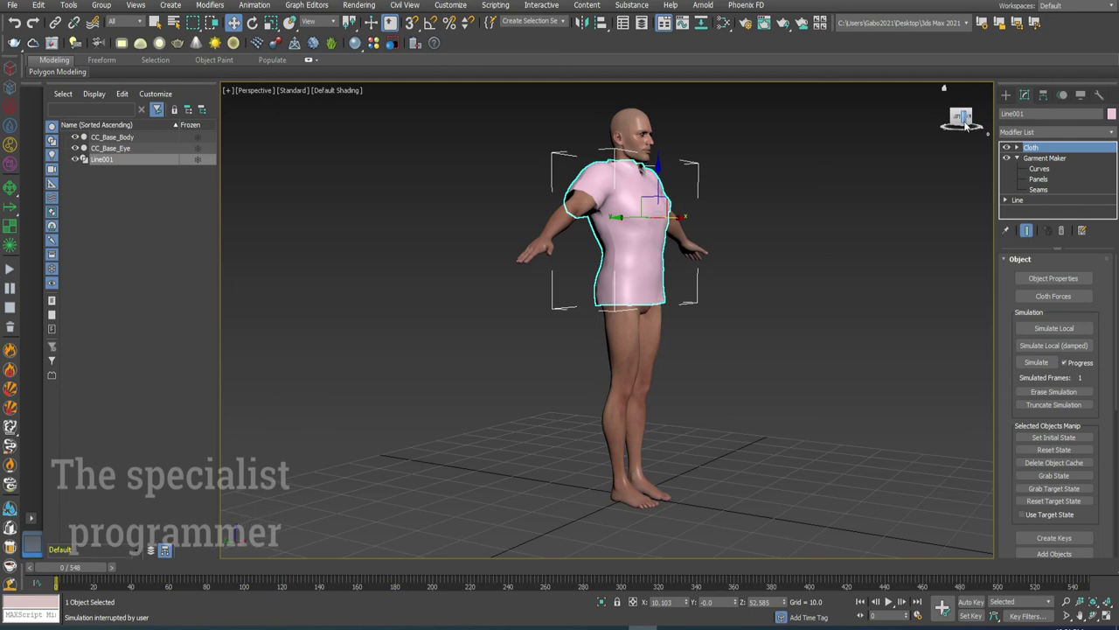
# Hide CC_Base_Eye and CC_Base_Body in the Scene Explorer so only the shirt shows
pyautogui.click(959, 123)
pyautogui.moveTo(958, 122); pyautogui.dragTo(962, 121)
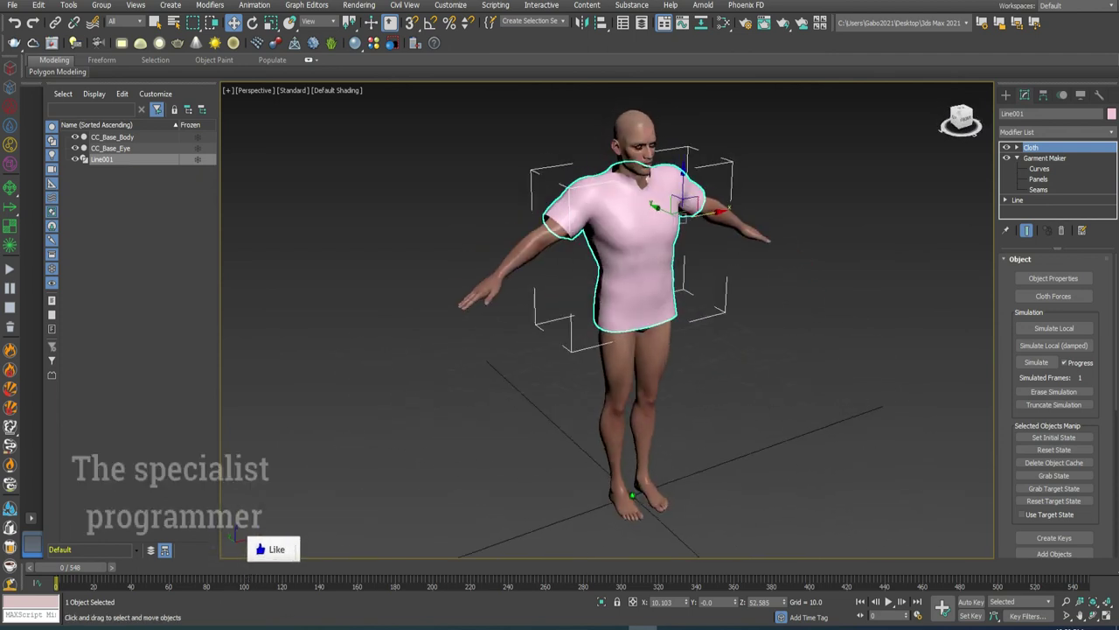
pyautogui.click(84, 148)
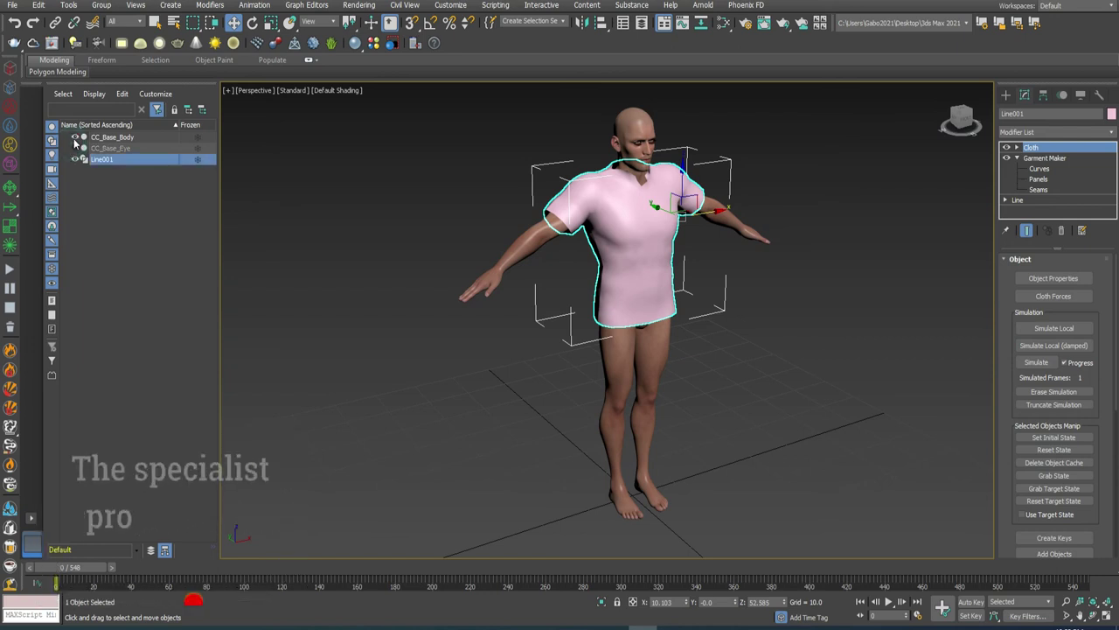
pyautogui.click(84, 137)
pyautogui.moveTo(956, 122); pyautogui.dragTo(955, 123)
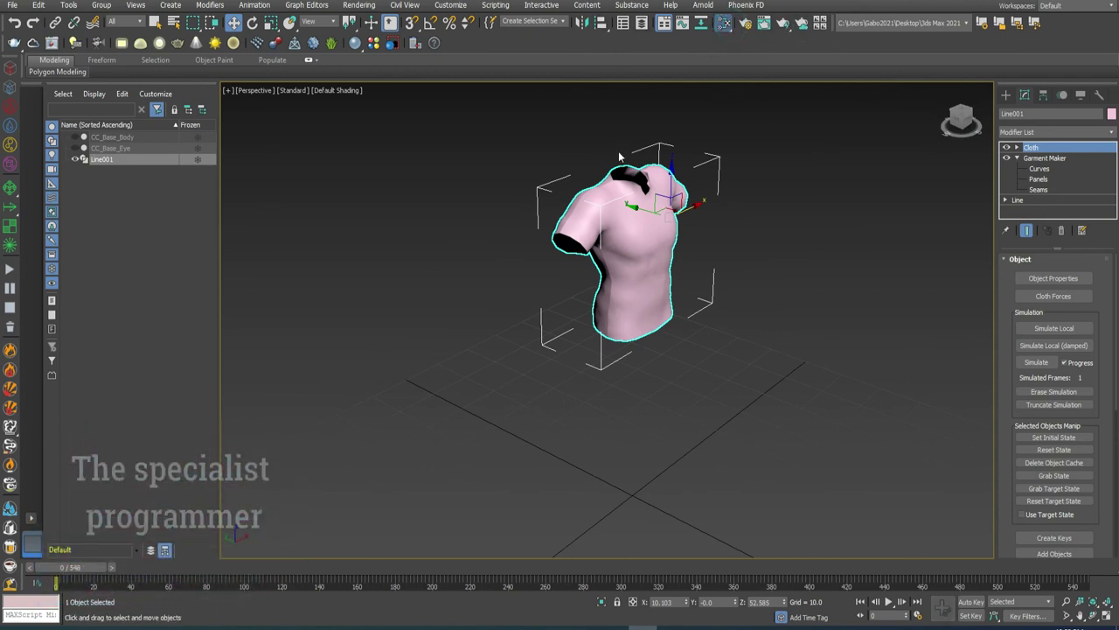
# In the Compact Material Editor, make an unused slot an Arnold Standard Surface material
pyautogui.press('m')
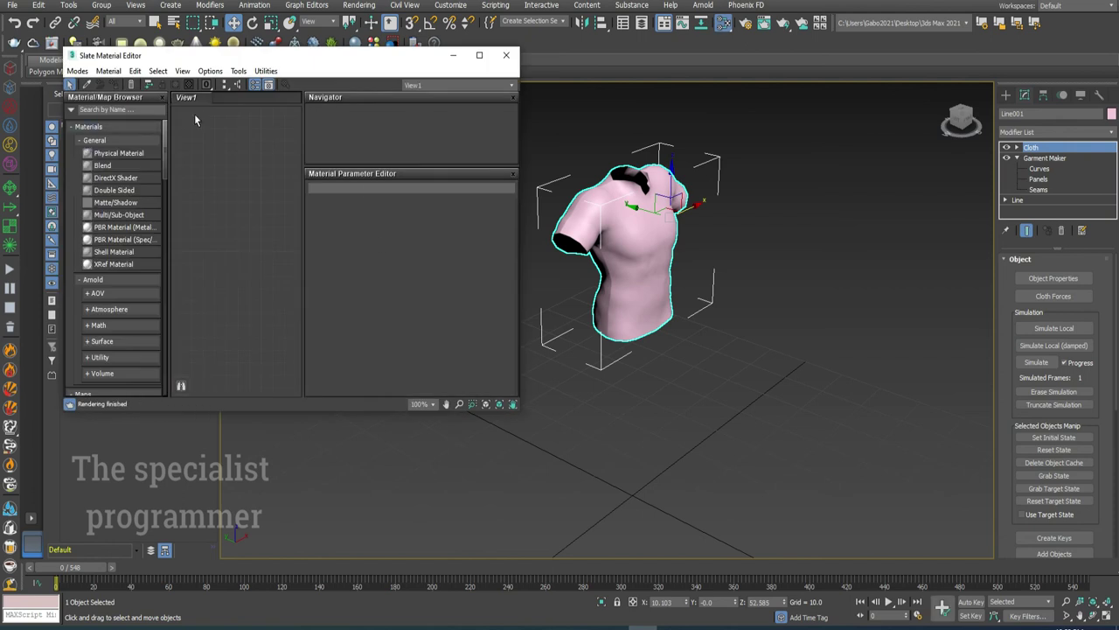
pyautogui.click(76, 71)
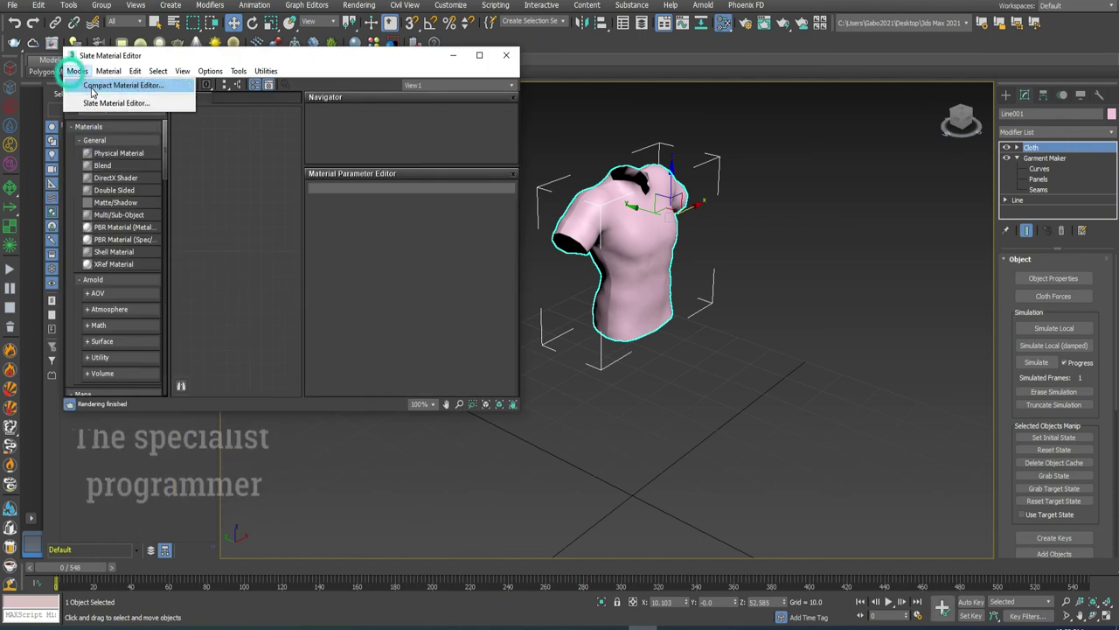
pyautogui.click(91, 88)
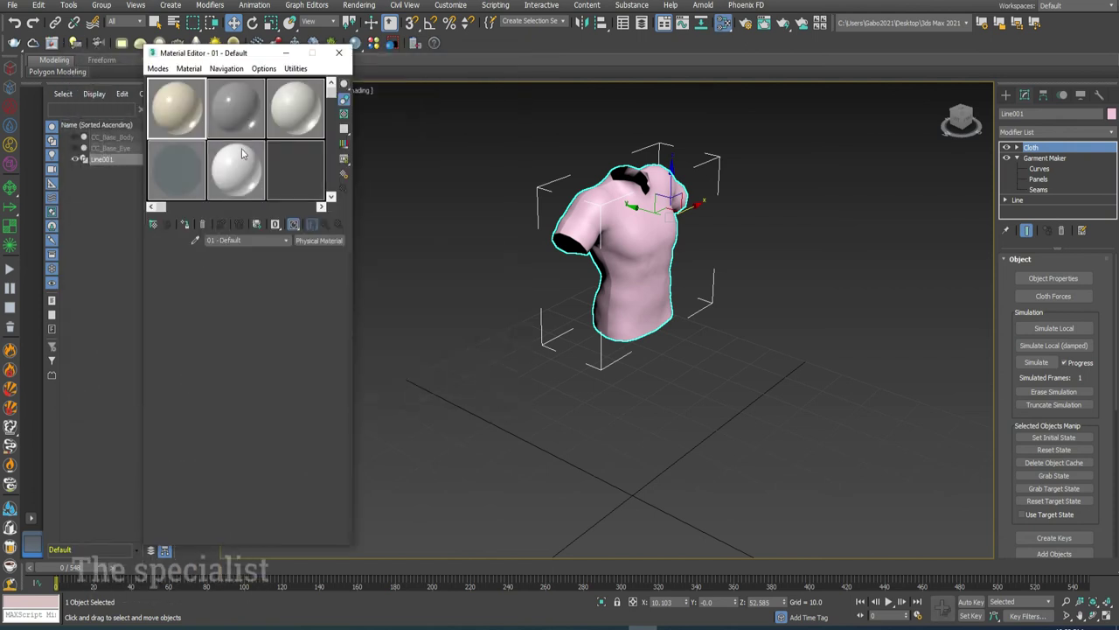
pyautogui.click(293, 112)
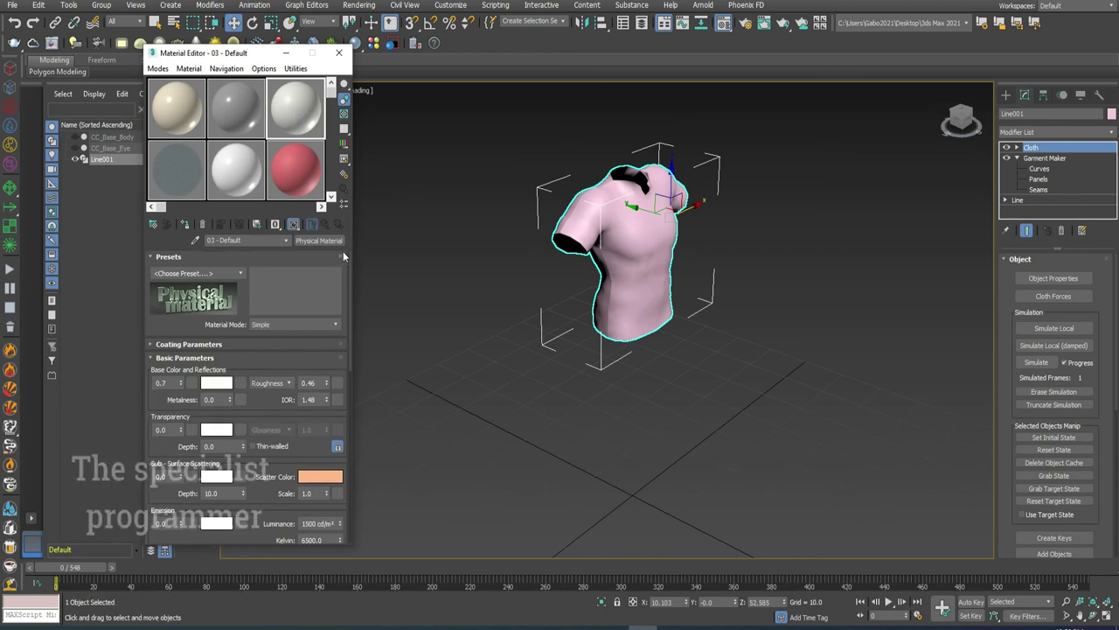
pyautogui.click(321, 240)
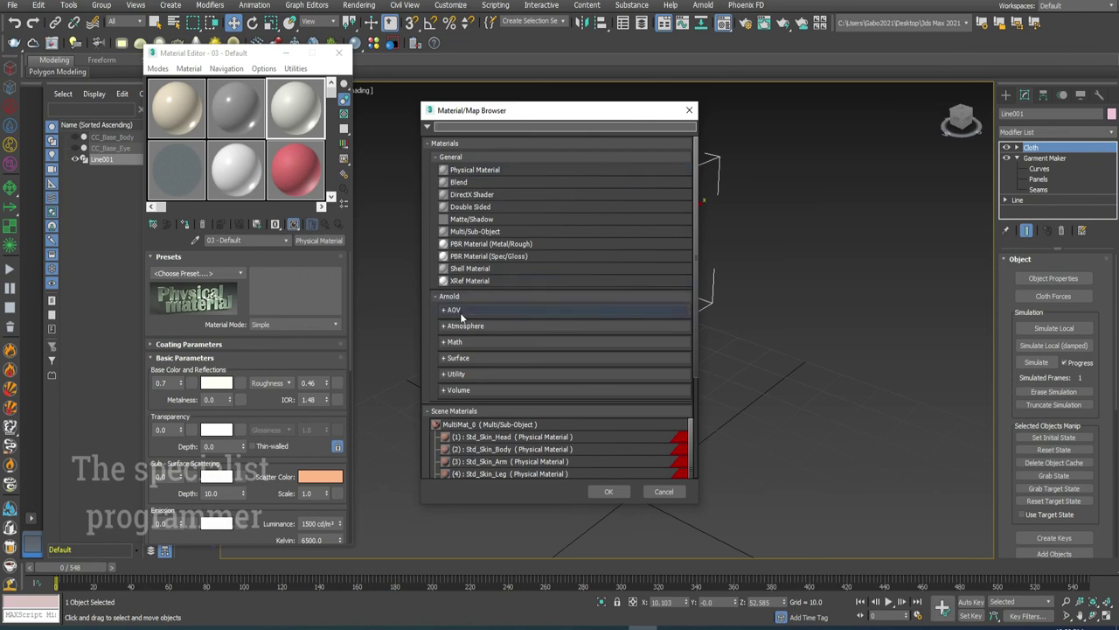
pyautogui.click(444, 359)
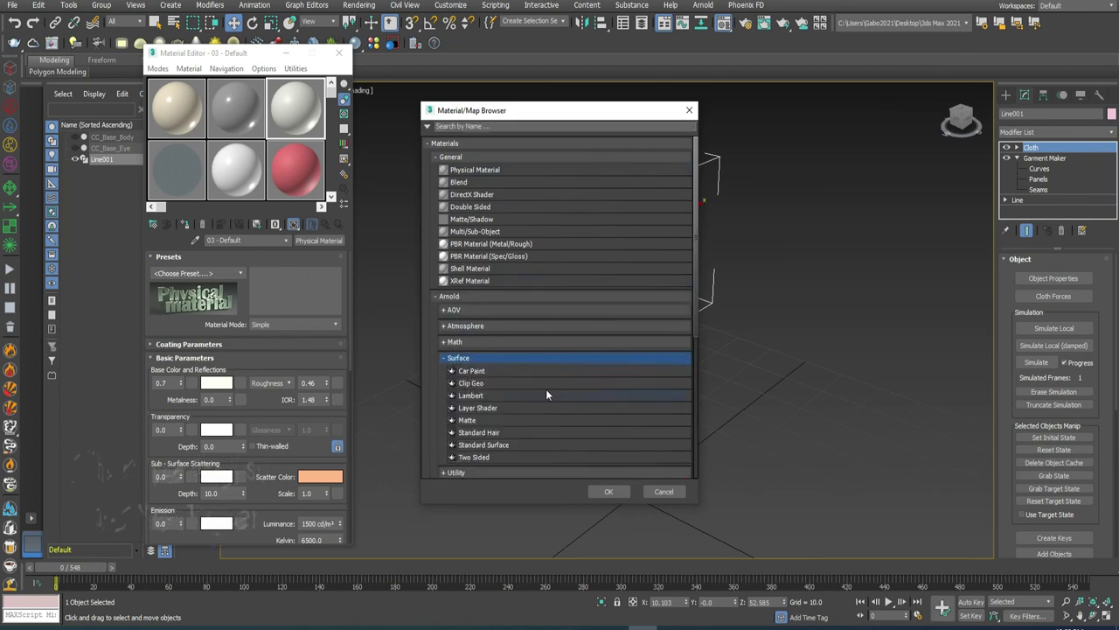
pyautogui.doubleClick(483, 444)
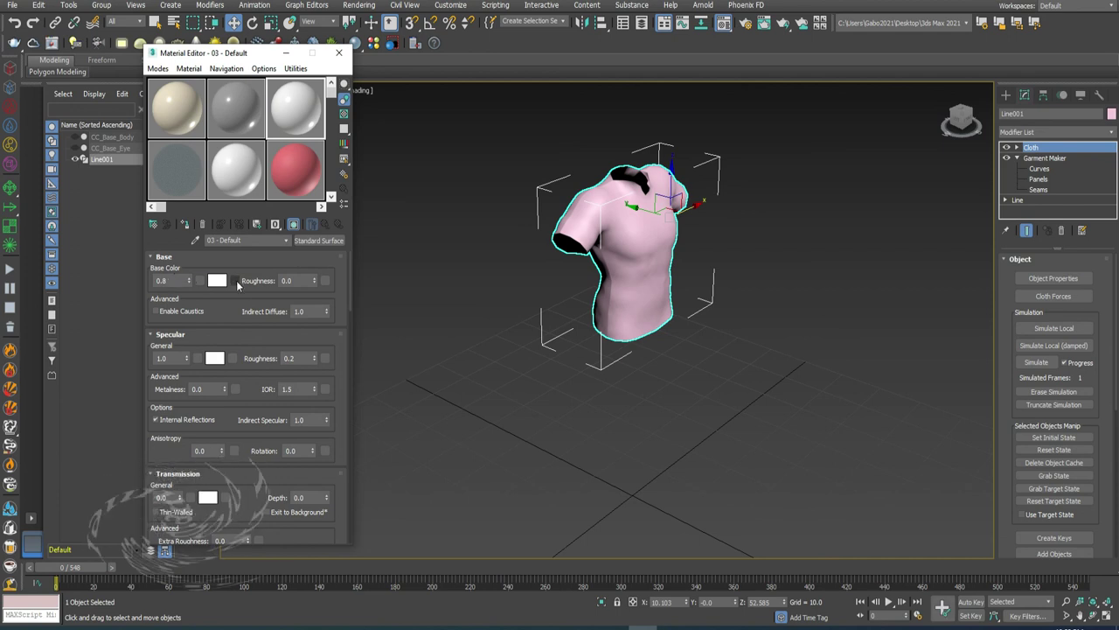
# Map an OSL Bitmap Lookup of tshirt1.jpg to Base Color and apply the material to the shirt
pyautogui.click(324, 279)
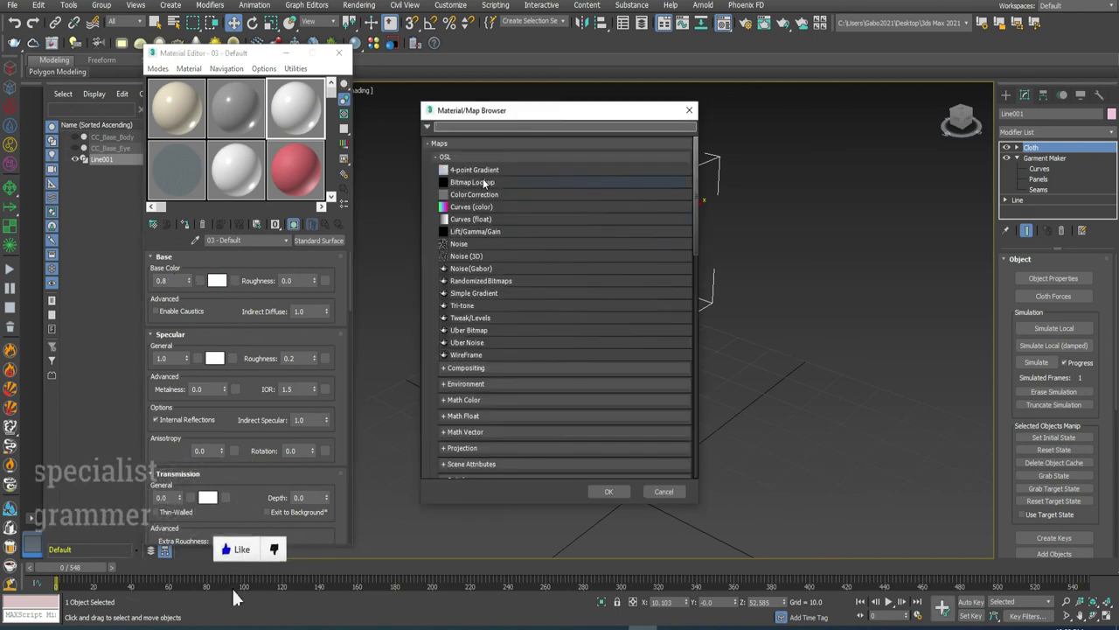
pyautogui.doubleClick(477, 182)
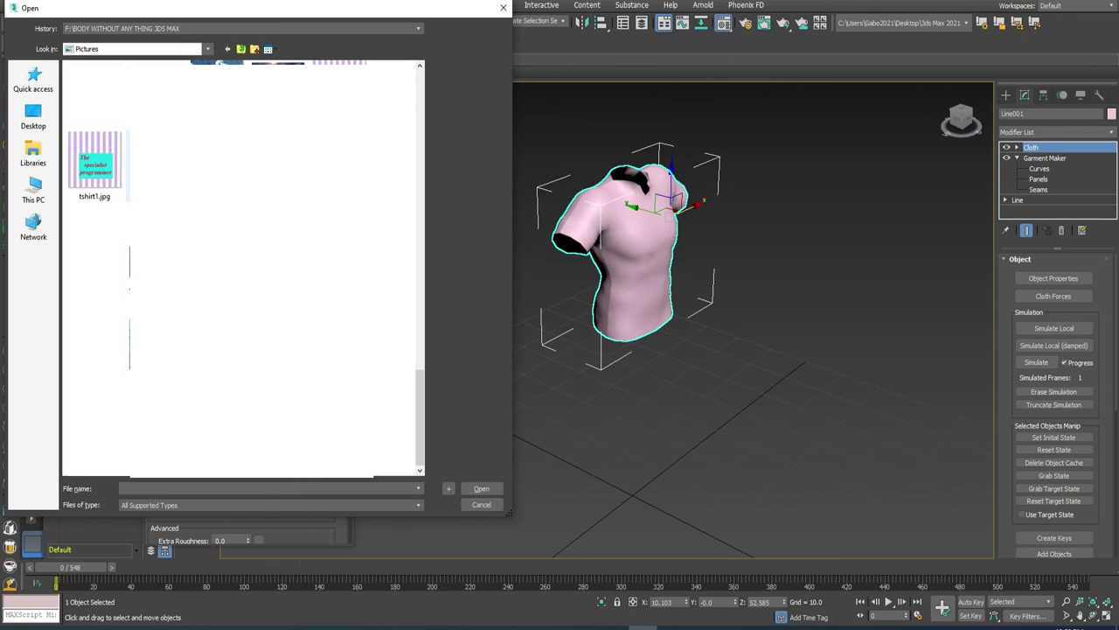
pyautogui.doubleClick(95, 167)
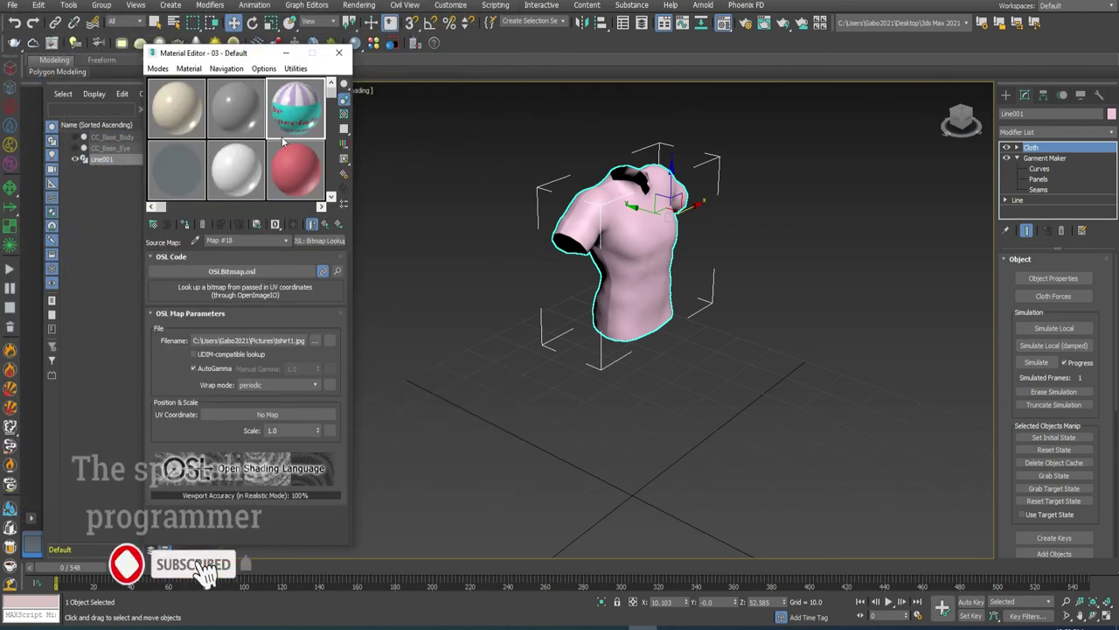
pyautogui.moveTo(292, 118); pyautogui.dragTo(646, 255)
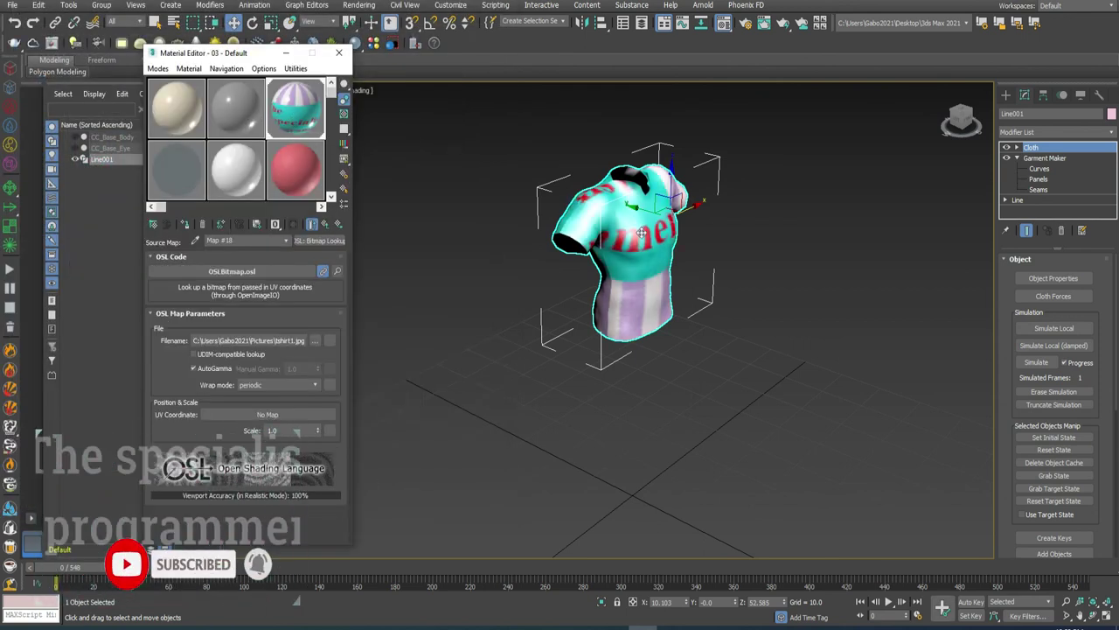
# Add a UVW Map modifier to the shirt and select its Gizmo sub-object
pyautogui.click(1111, 140)
pyautogui.scroll(-15, 1058, 376)
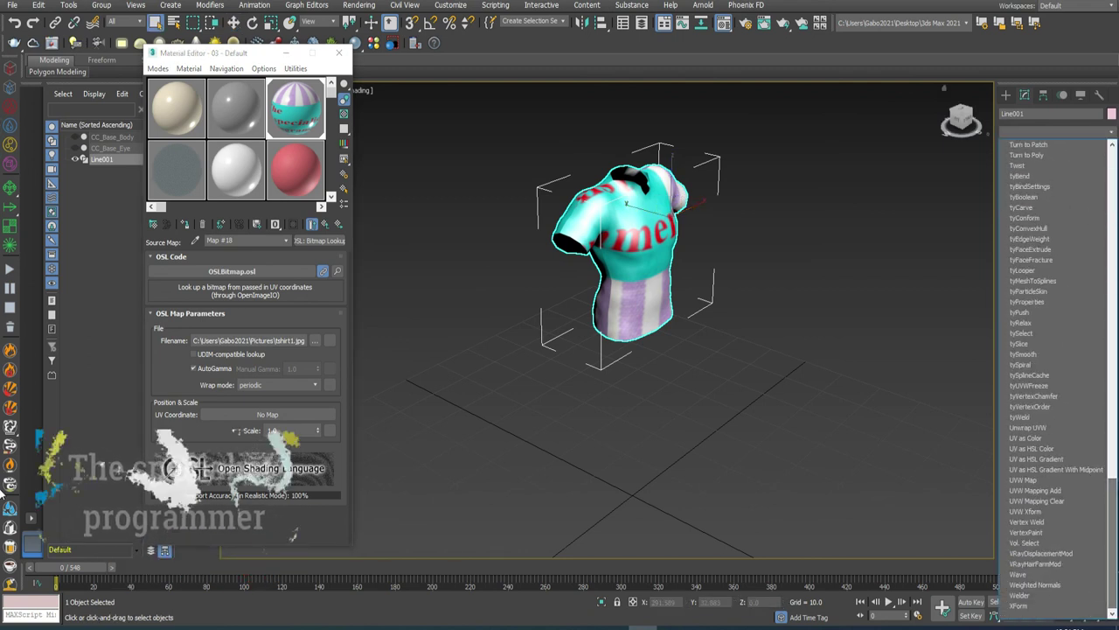
pyautogui.click(1027, 480)
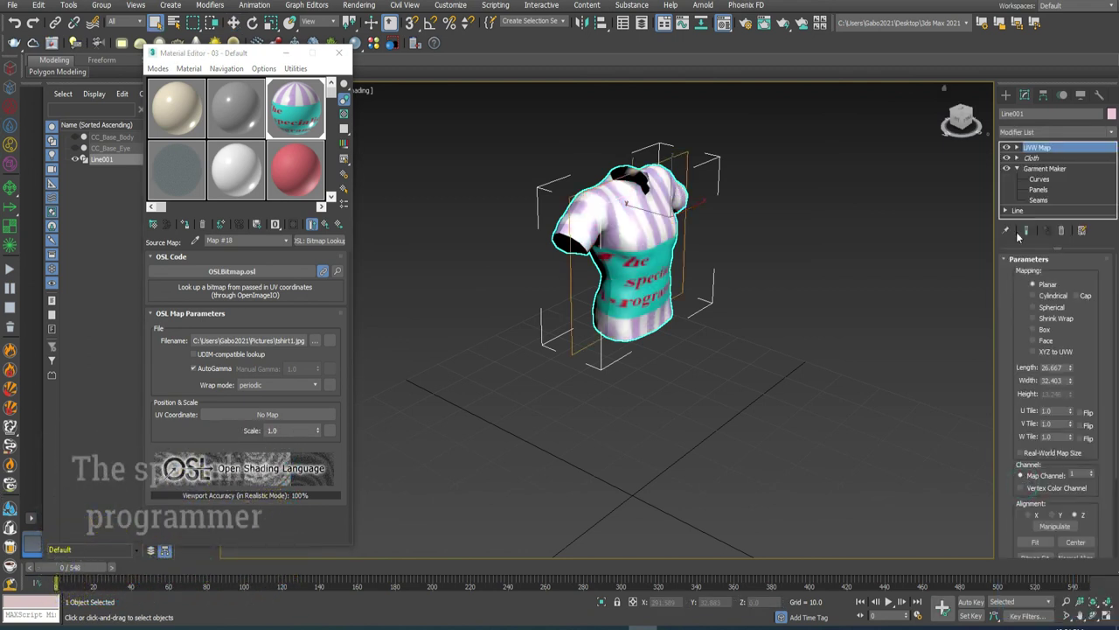
pyautogui.click(1036, 158)
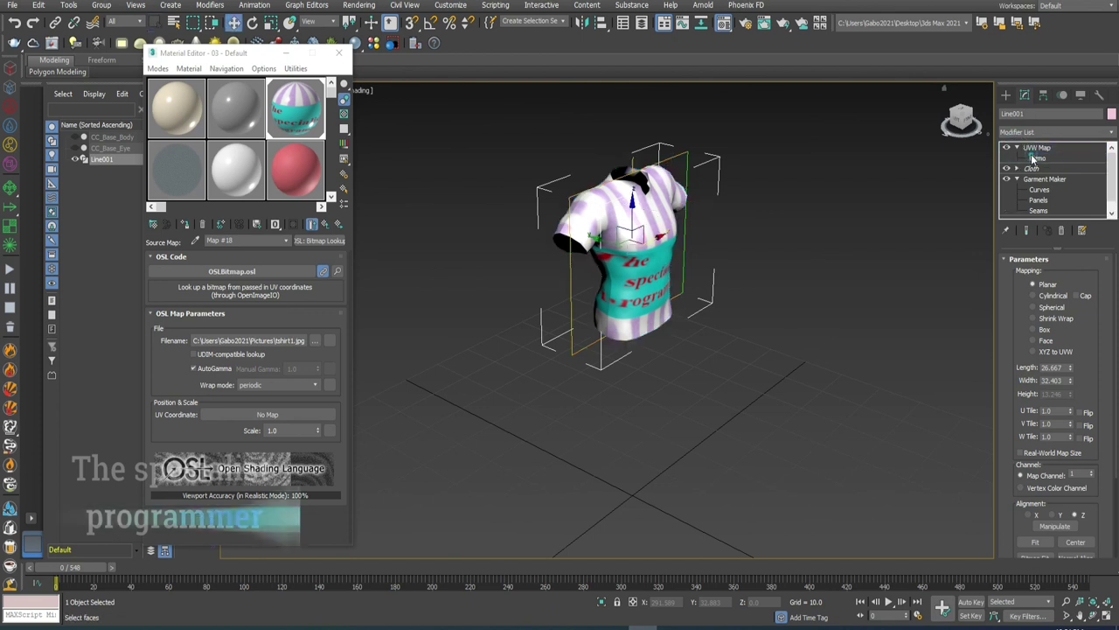
pyautogui.press('w')
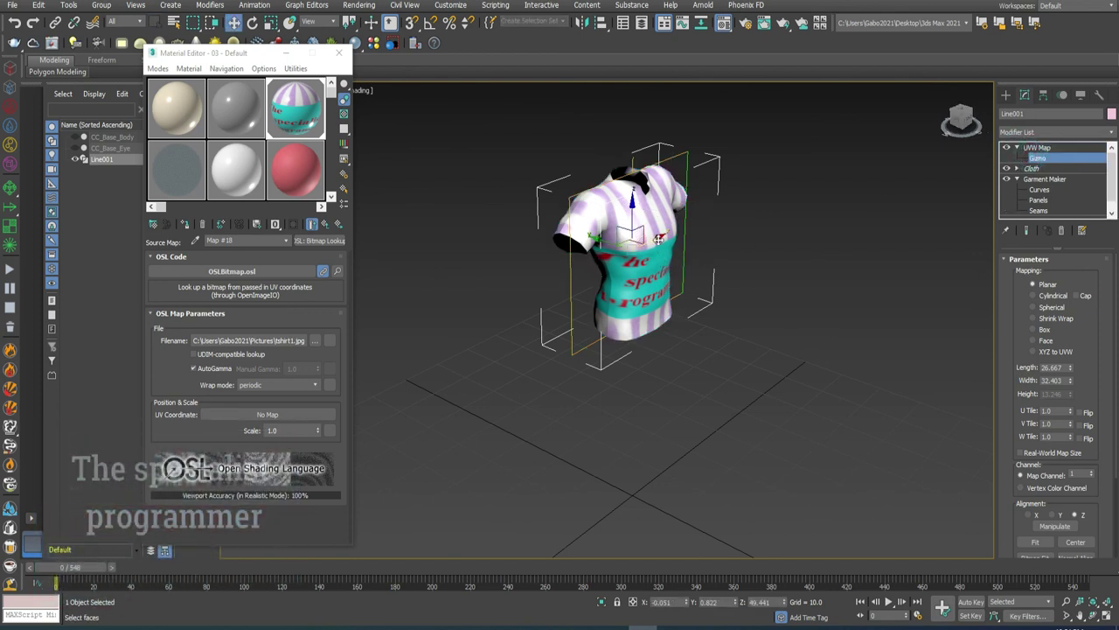
# In Front view, scale down the map gizmo so the logo fits the chest
pyautogui.click(967, 125)
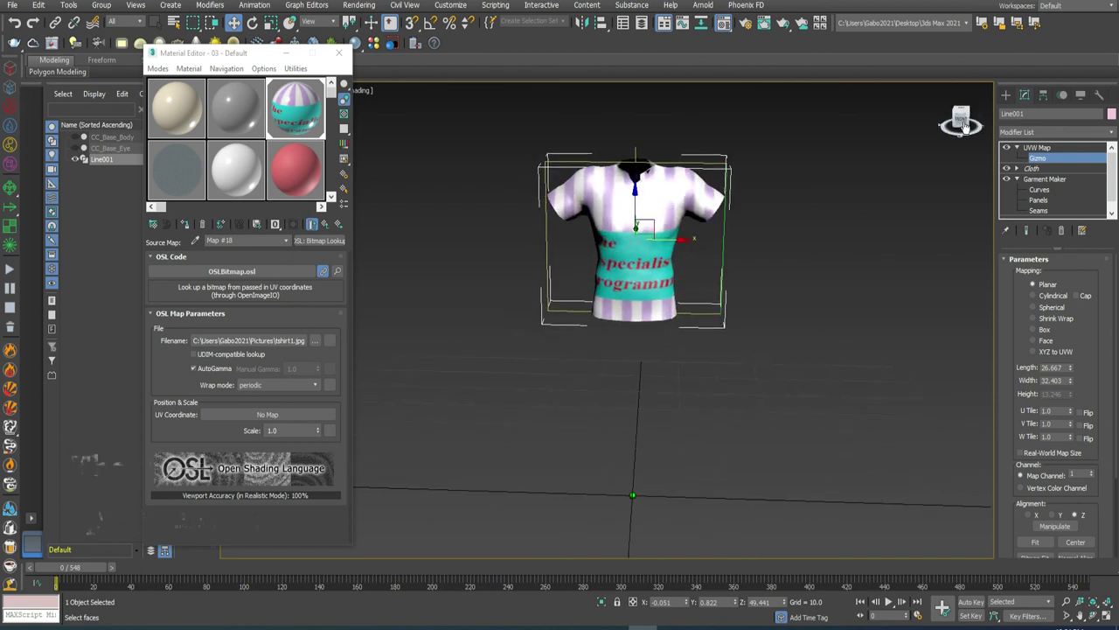
pyautogui.rightClick(645, 232)
pyautogui.click(665, 266)
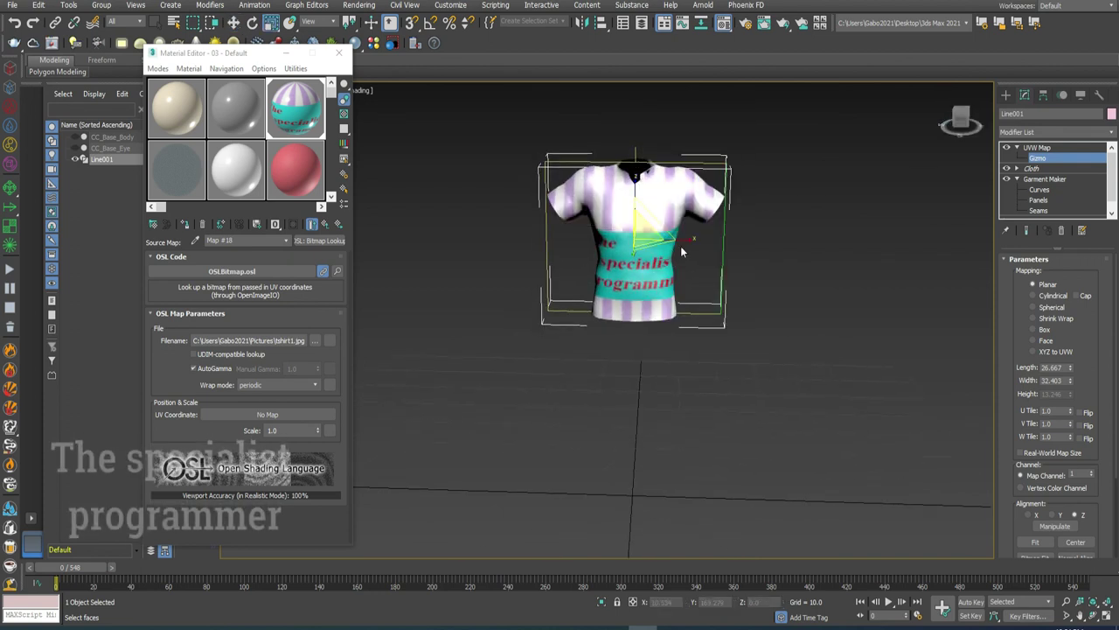
pyautogui.moveTo(682, 252); pyautogui.dragTo(653, 238)
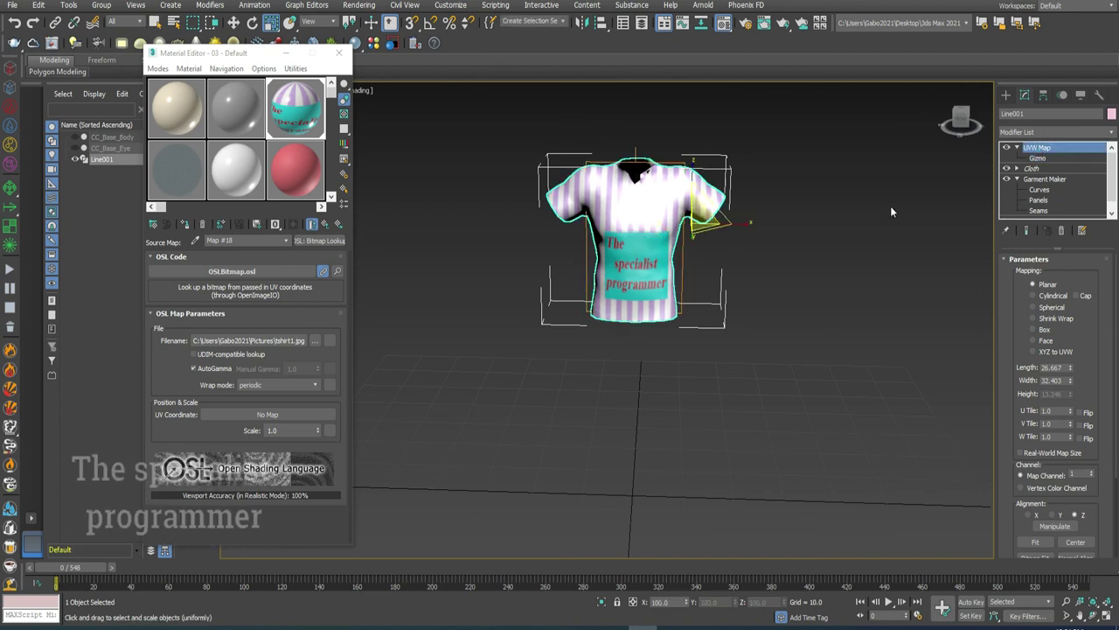
pyautogui.click(940, 131)
pyautogui.moveTo(962, 121); pyautogui.dragTo(961, 147)
pyautogui.moveTo(656, 332)
pyautogui.keyDown('alt'); pyautogui.mouseDown(button='middle')
pyautogui.moveTo(656, 288)
pyautogui.moveTo(638, 275)
pyautogui.mouseUp(button='middle'); pyautogui.keyUp('alt')
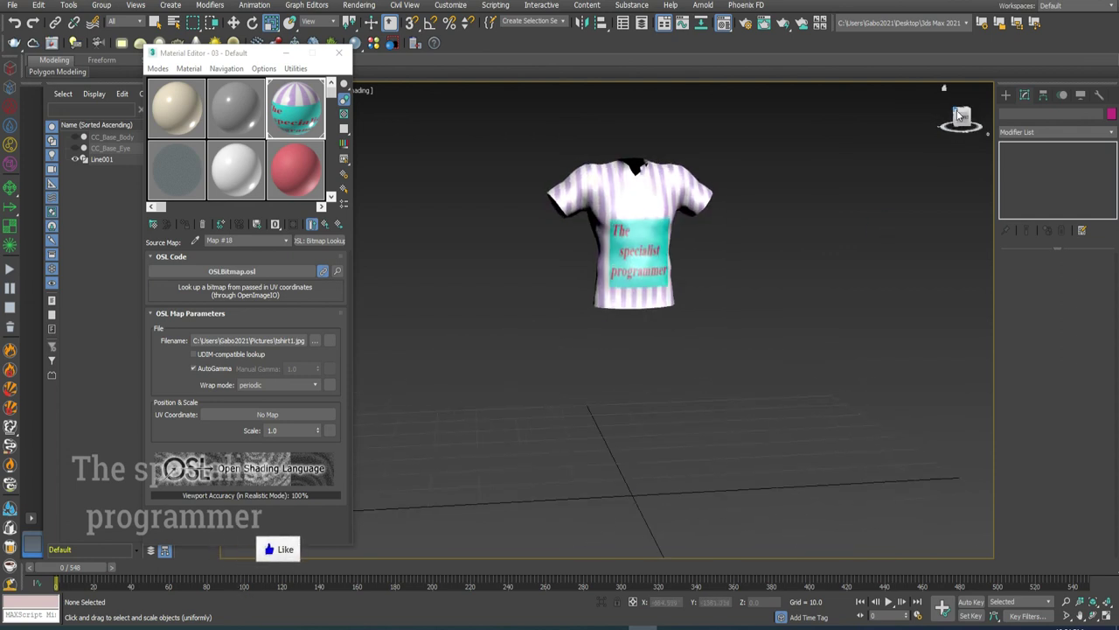